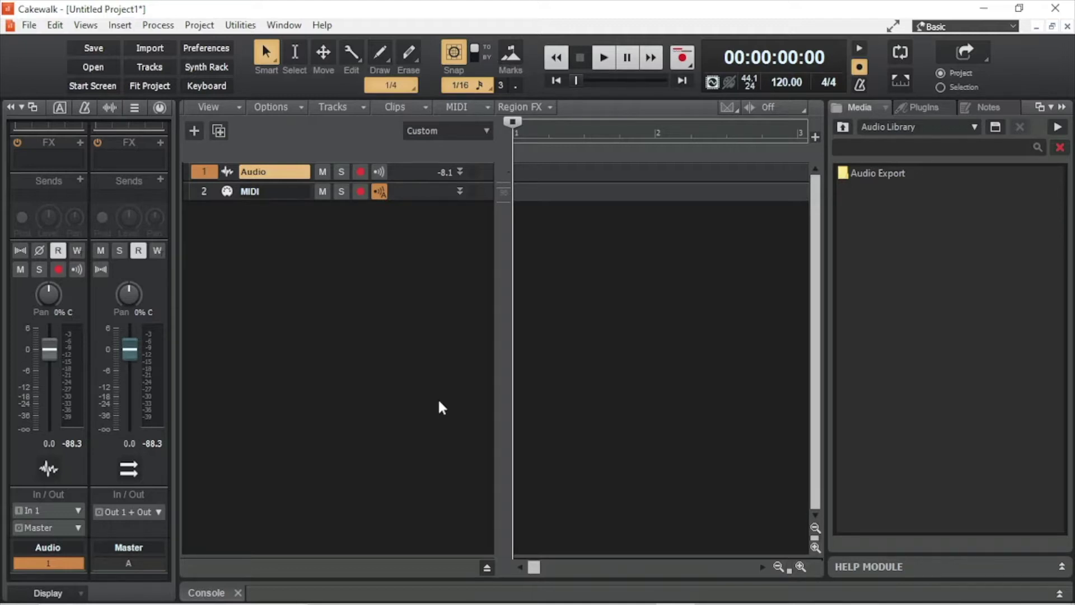
Enable input echo on the Audio track and insert the TH3 guitar plug-in into its FX rack.
click(460, 172)
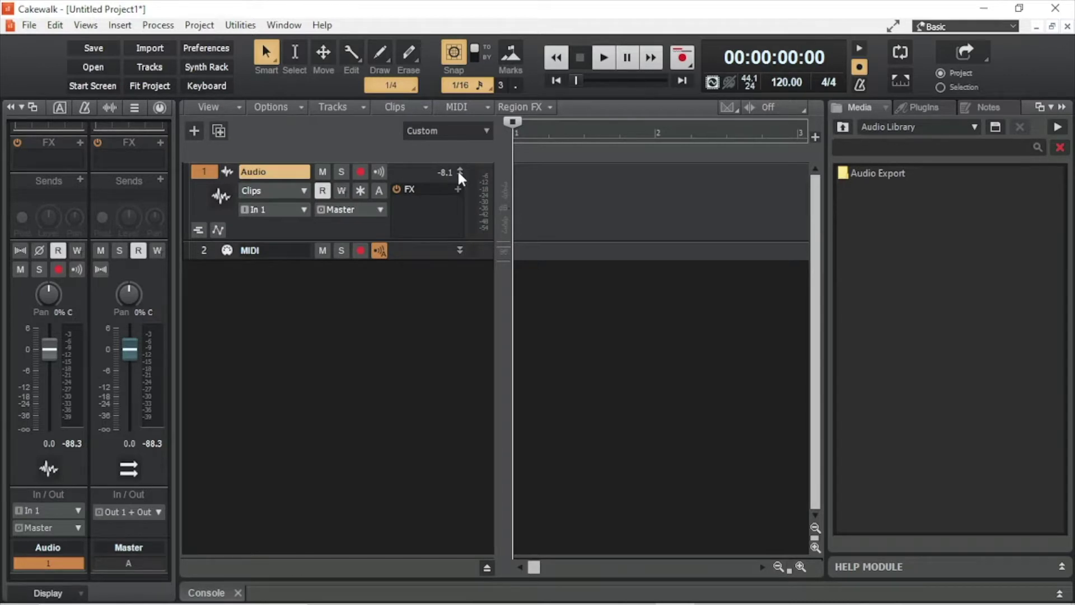
click(380, 172)
click(458, 191)
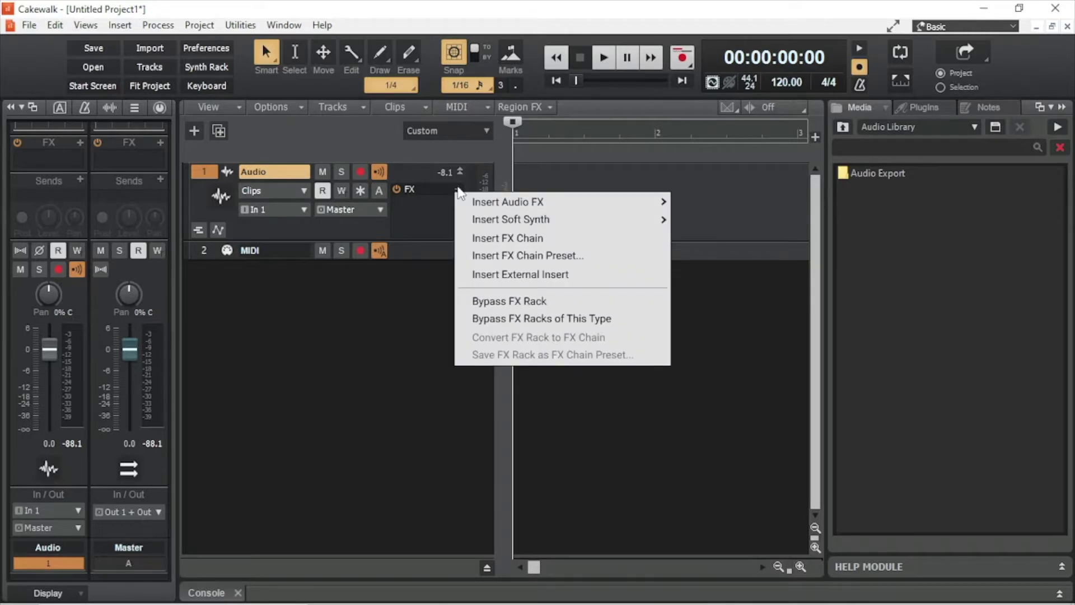
mouse_move(507, 207)
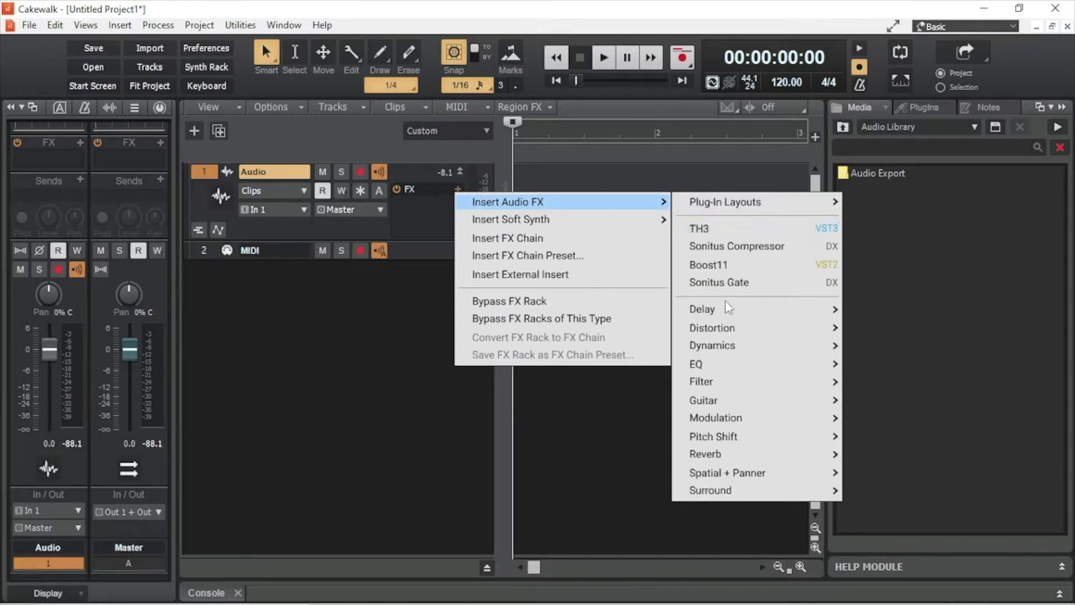
mouse_move(731, 401)
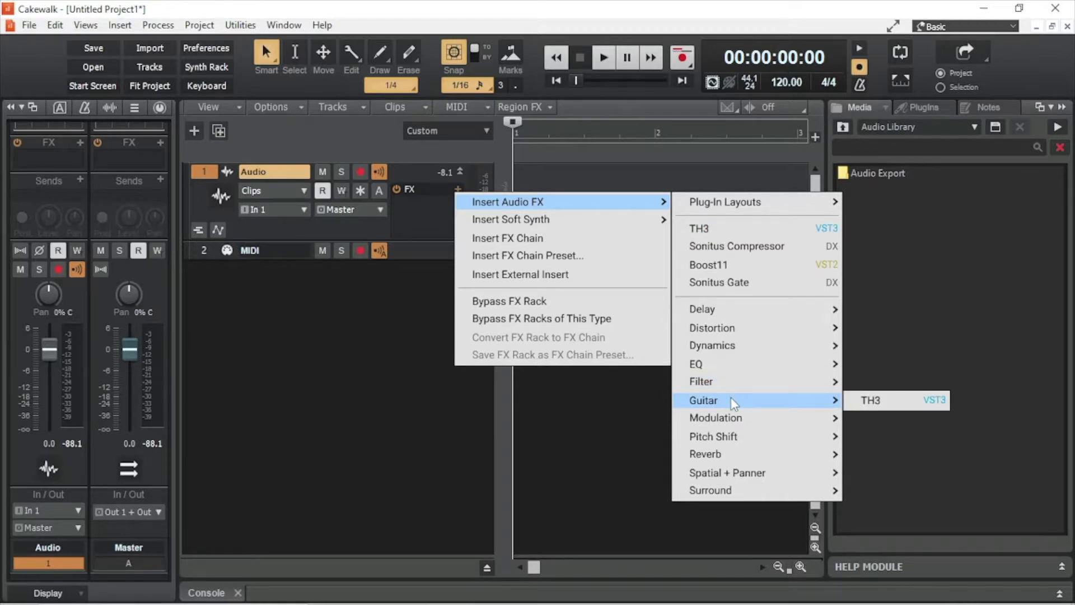
click(868, 400)
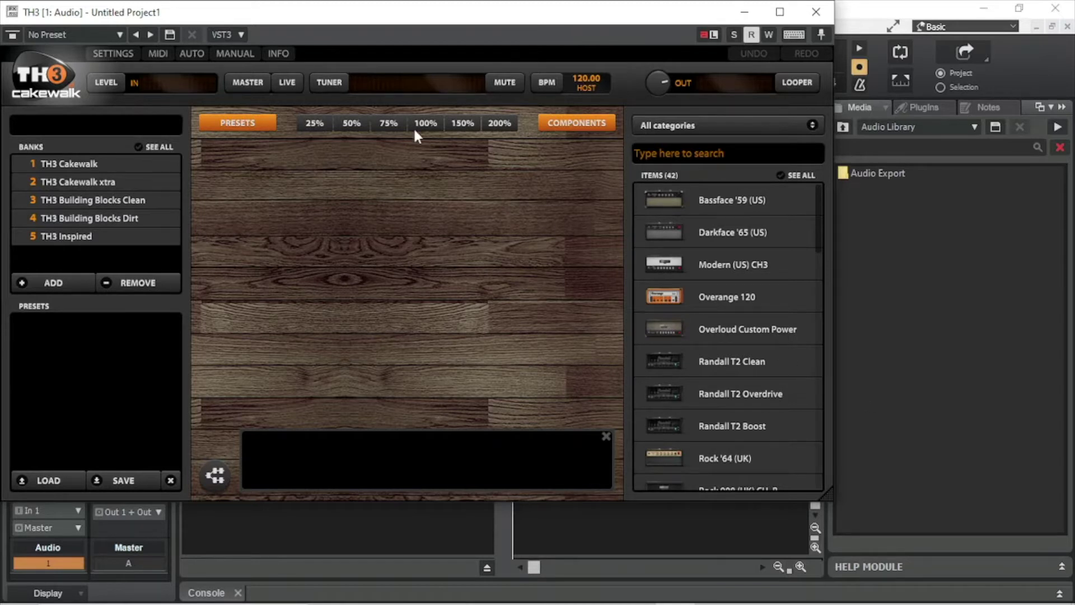
Review the tuner and the Master controls, including input source, sensitivity, noise gate and tone settings.
click(336, 81)
click(253, 79)
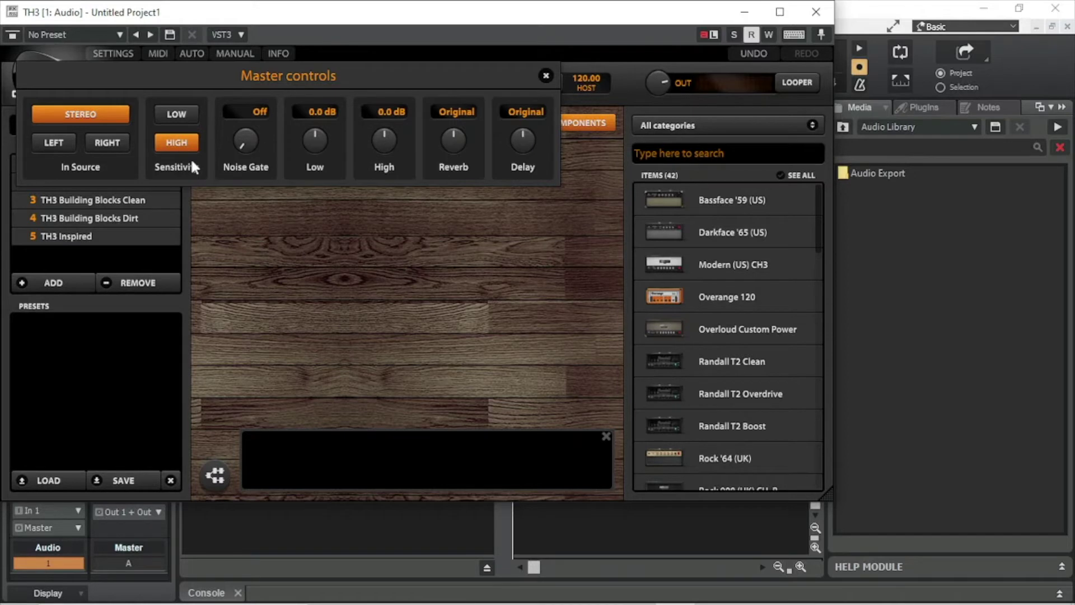
click(547, 75)
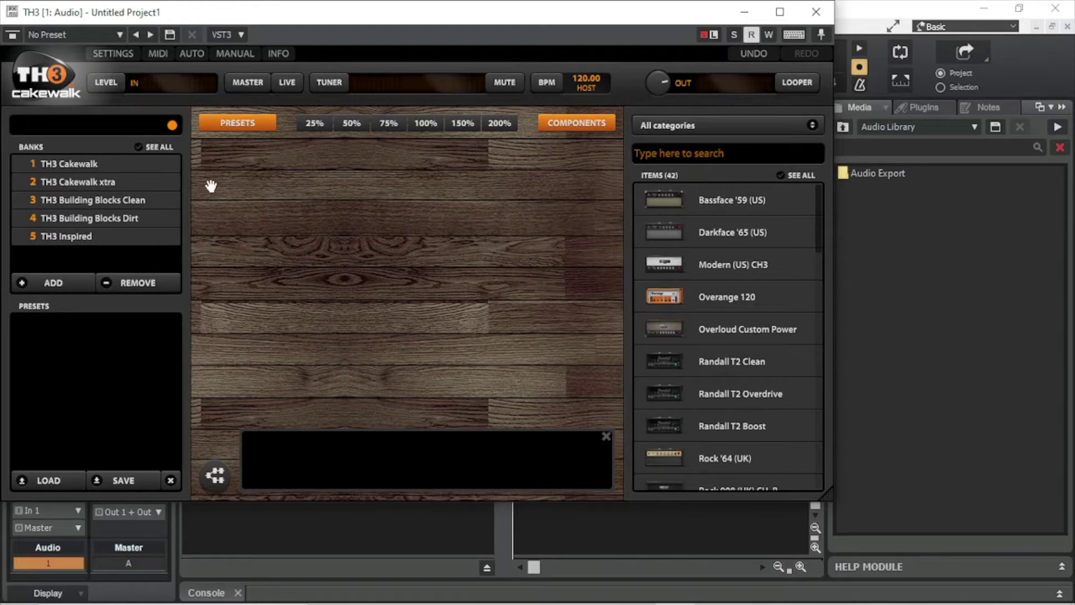
Load the Clean Dreamy preset from the TH3 Inspired bank and show its Darkface '65 amp at 100% zoom.
click(87, 236)
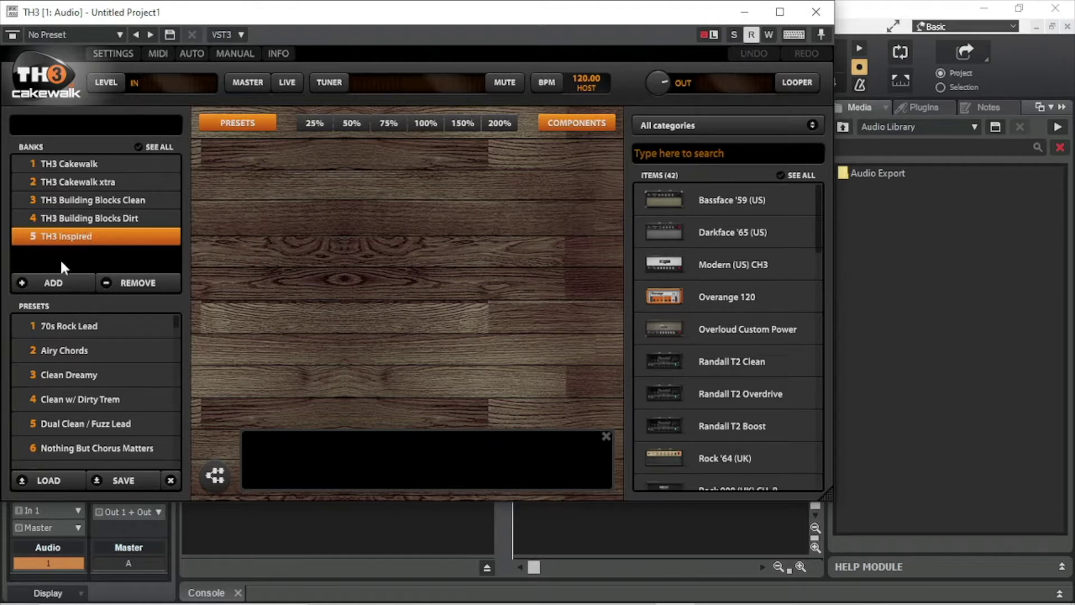
click(70, 380)
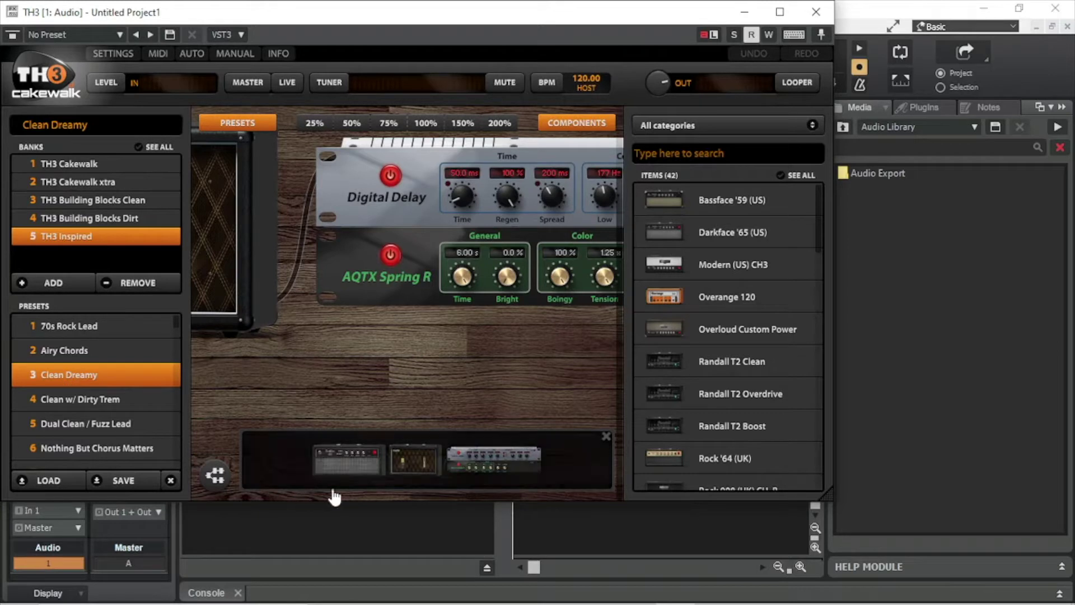
click(353, 472)
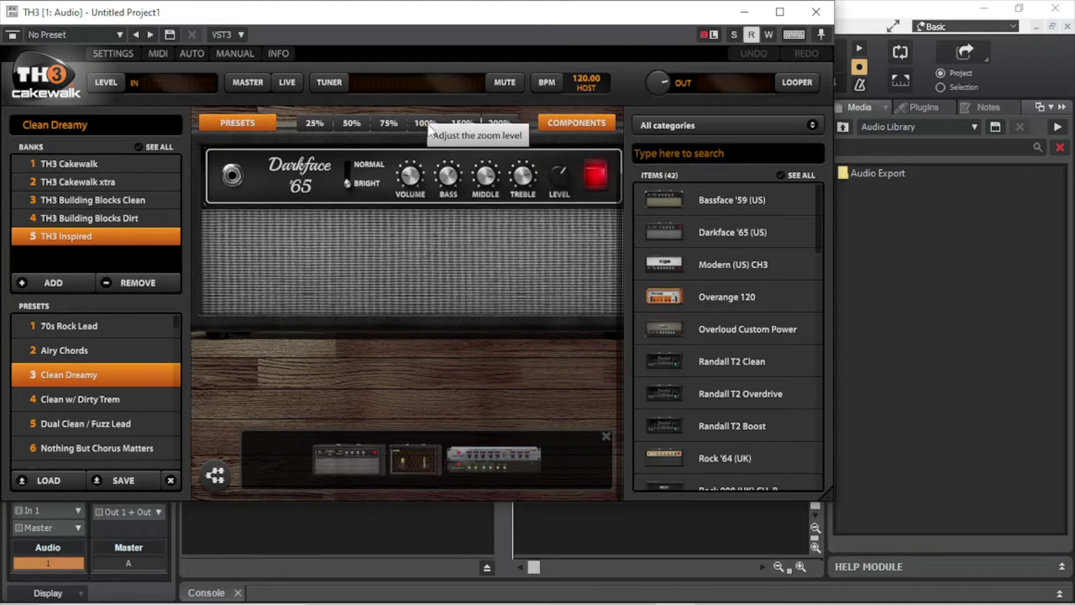
click(386, 122)
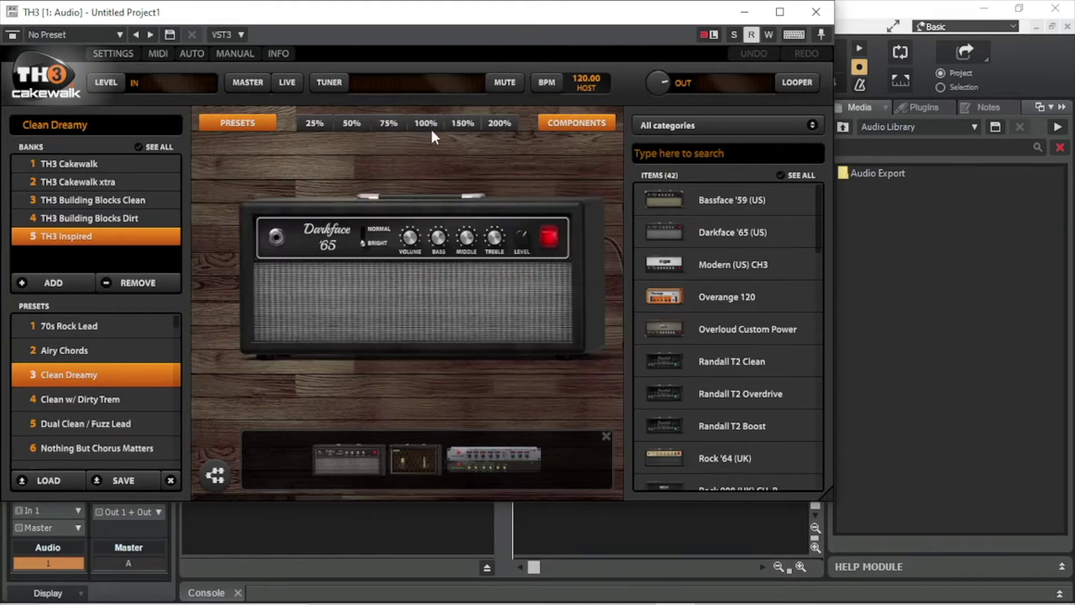
click(433, 128)
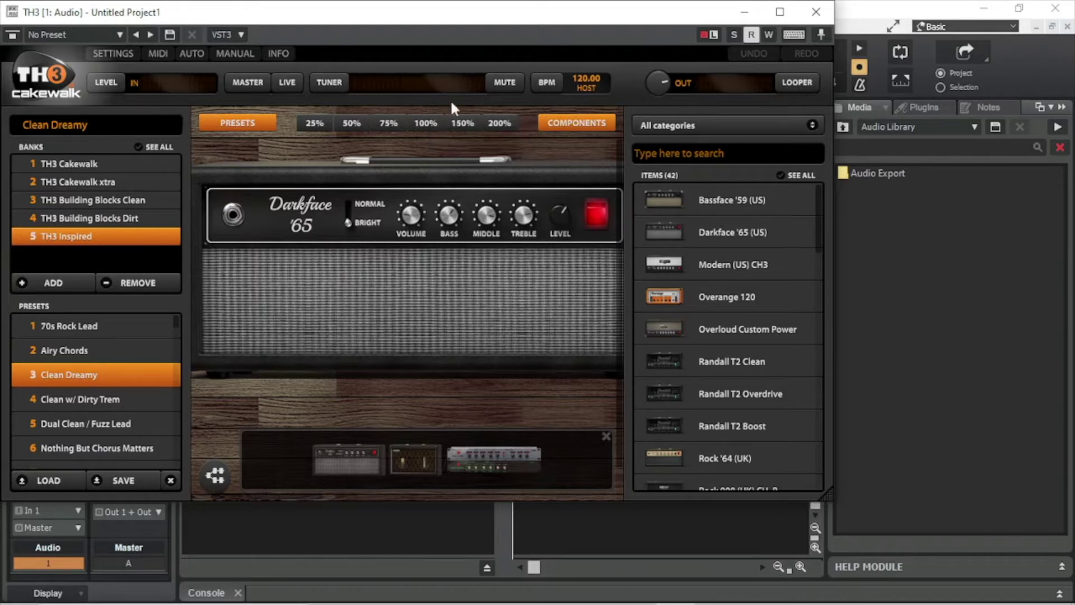
Try the Darkface '65 volume knob, and cycle through the Modern CH3 and Overange amps back to Darkface '65.
click(412, 219)
drag(412, 218, 412, 199)
click(210, 156)
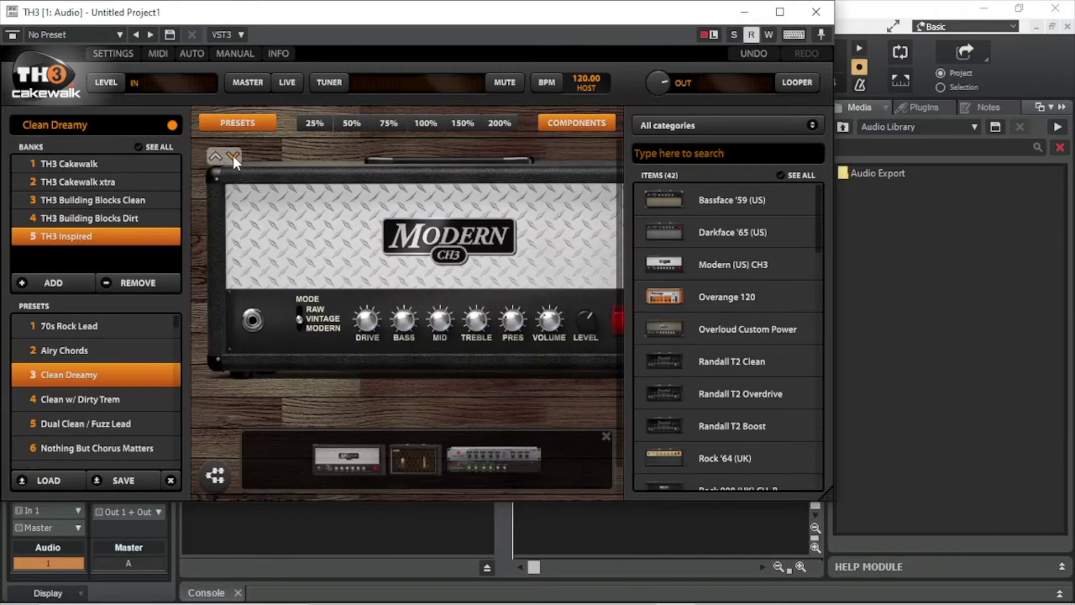
click(216, 166)
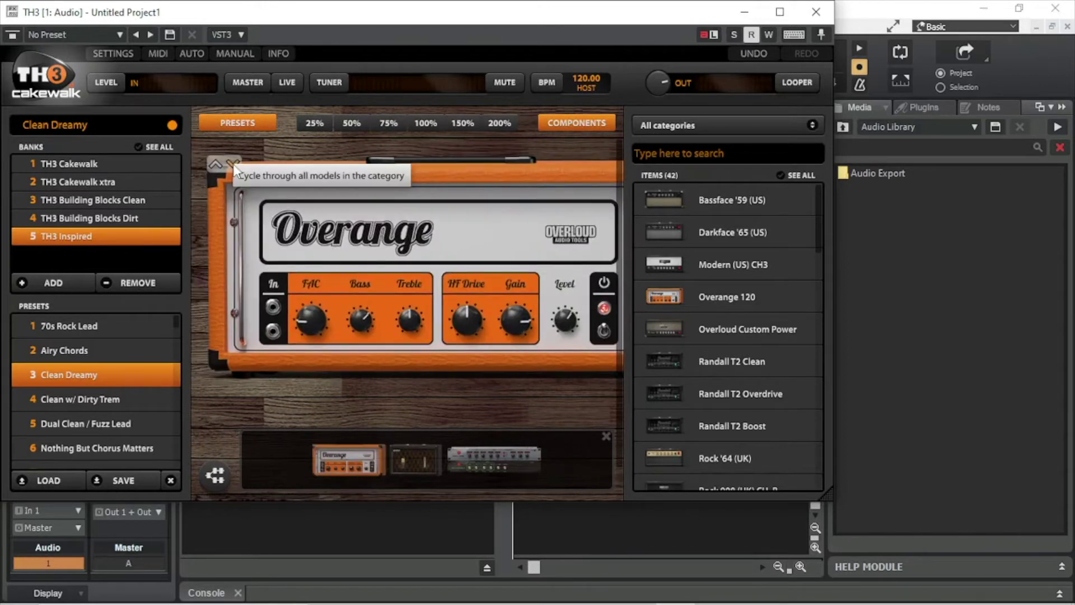
click(214, 155)
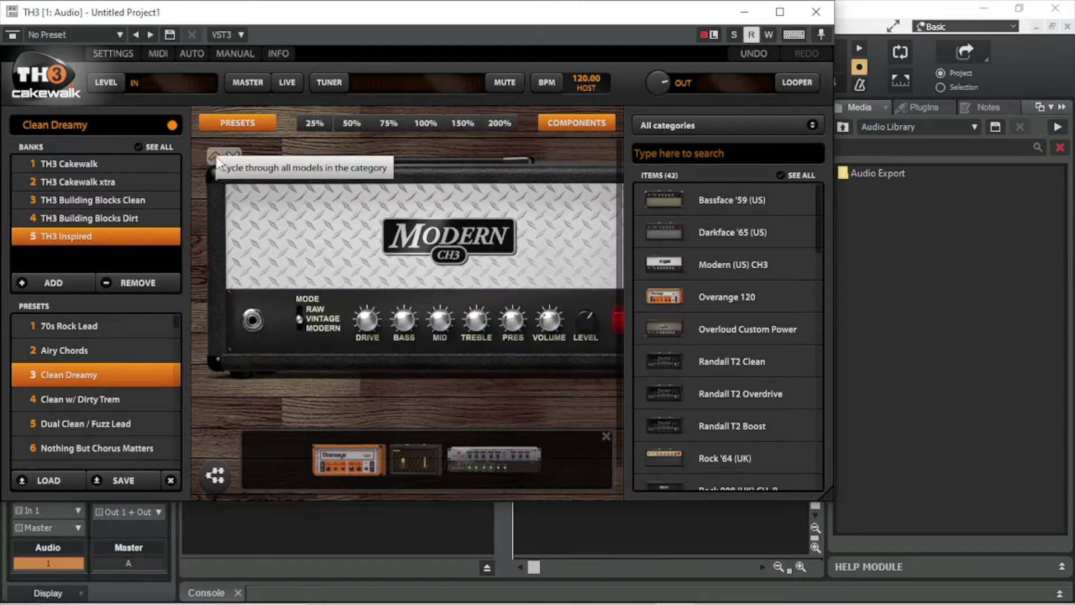
click(215, 157)
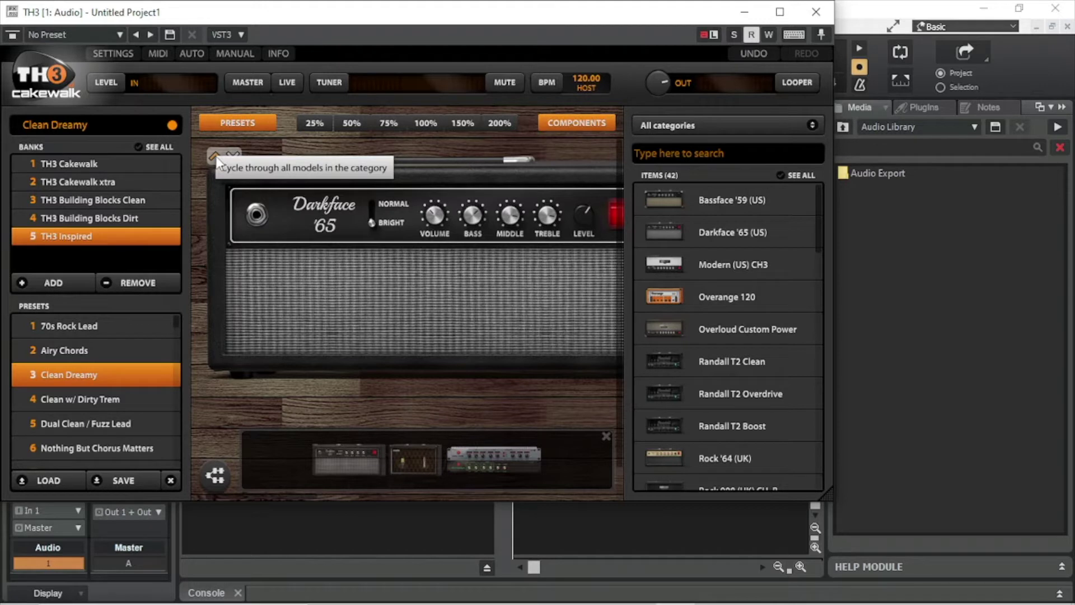
Set Mic A of the TOP30 cabinet to American57 [D] and keep California121 [R] as Mic B.
click(407, 460)
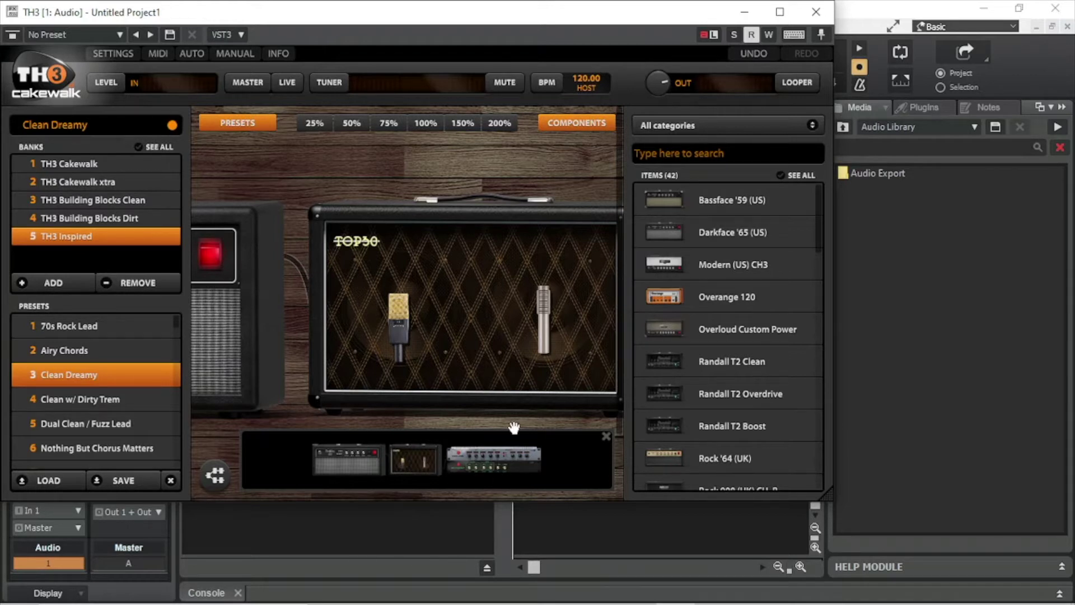
click(468, 311)
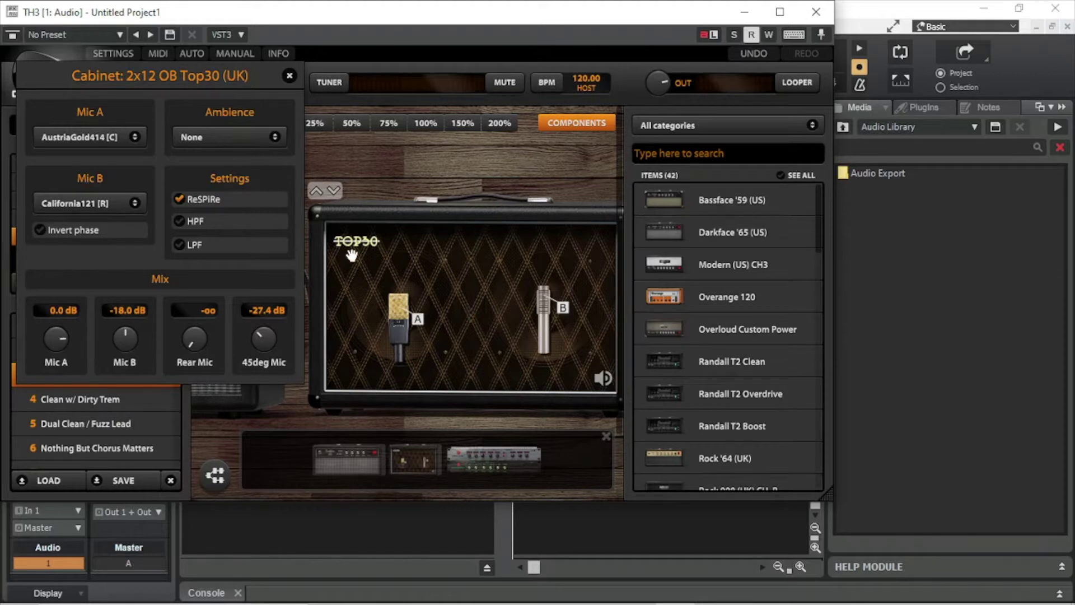
click(110, 132)
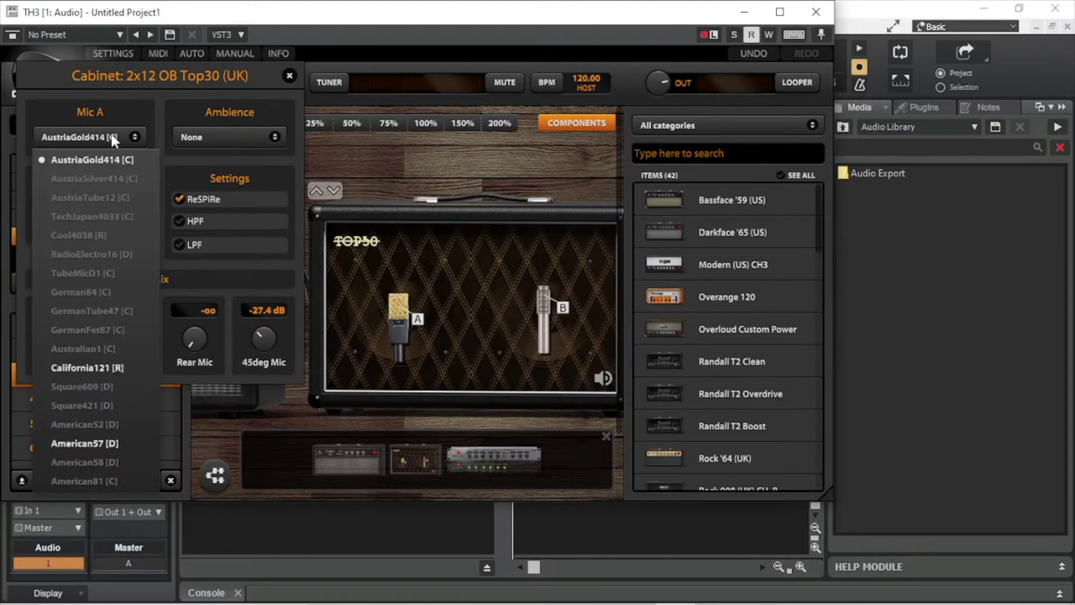
click(96, 445)
click(109, 202)
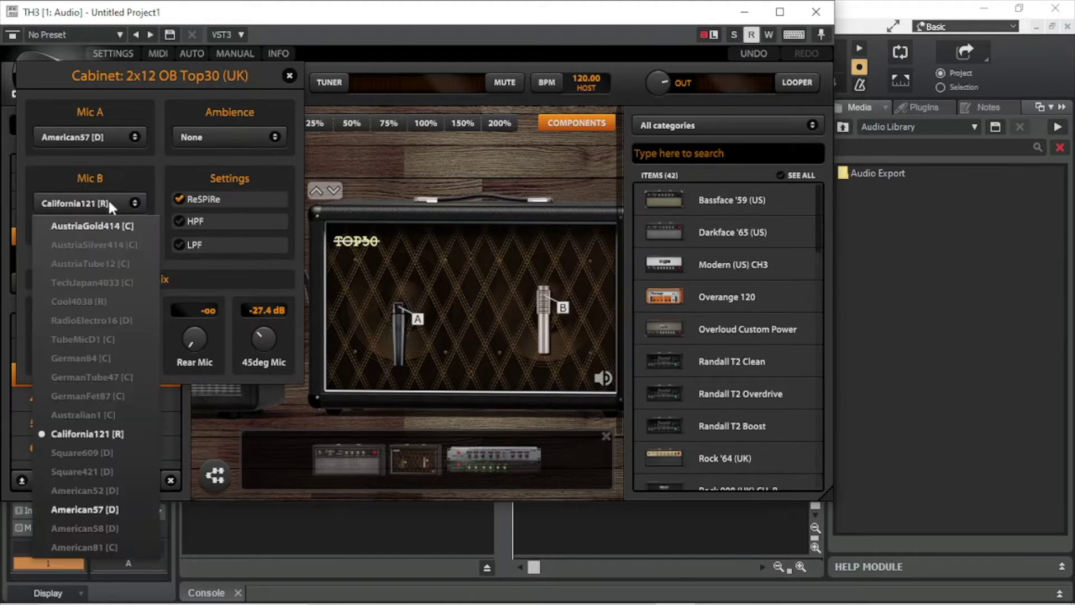
click(193, 307)
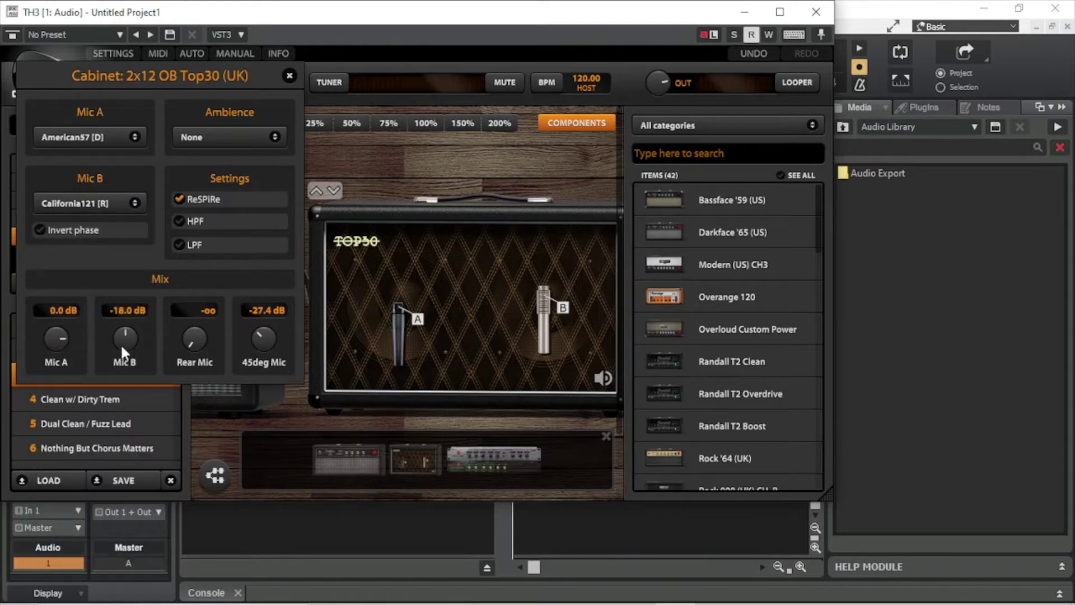
Adjust the Mic A and Mic B mix levels and reposition both microphones in front of the TOP30 cabinet.
drag(56, 338, 56, 346)
drag(121, 346, 121, 336)
click(290, 75)
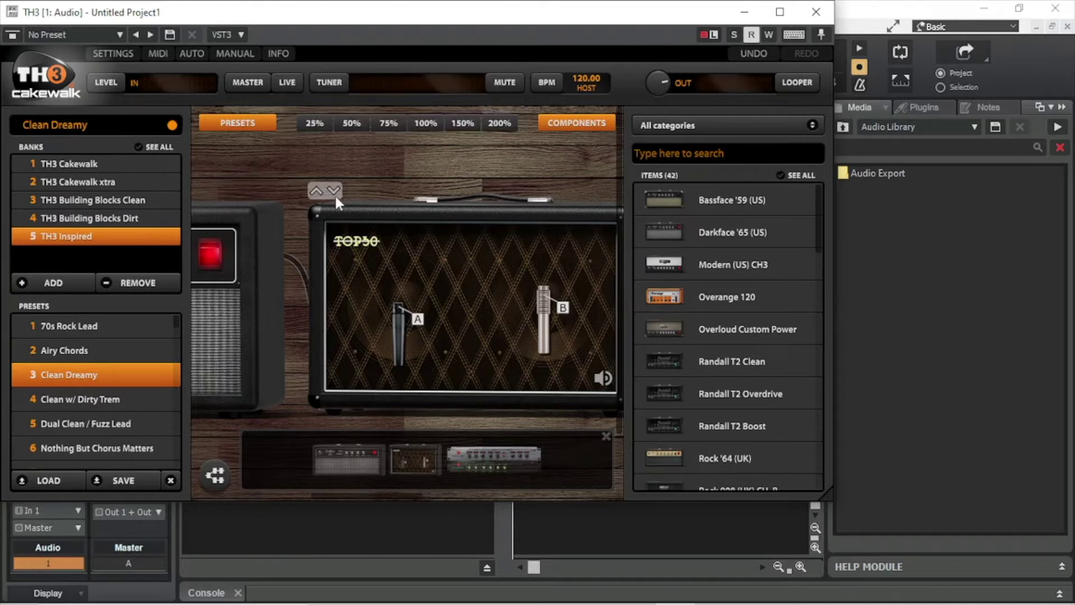
drag(401, 332, 415, 332)
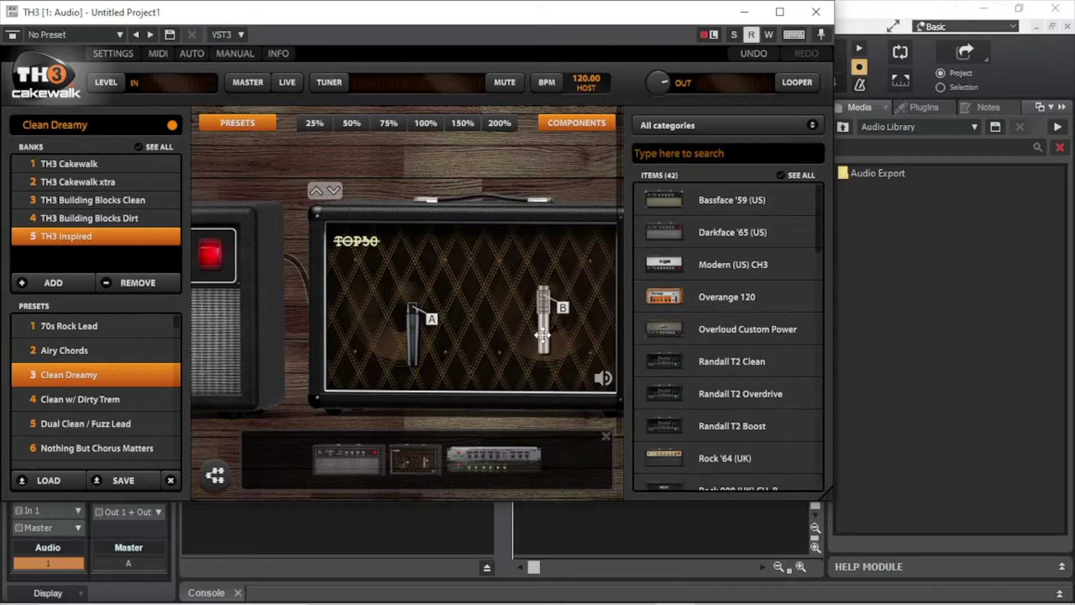
drag(542, 335, 511, 317)
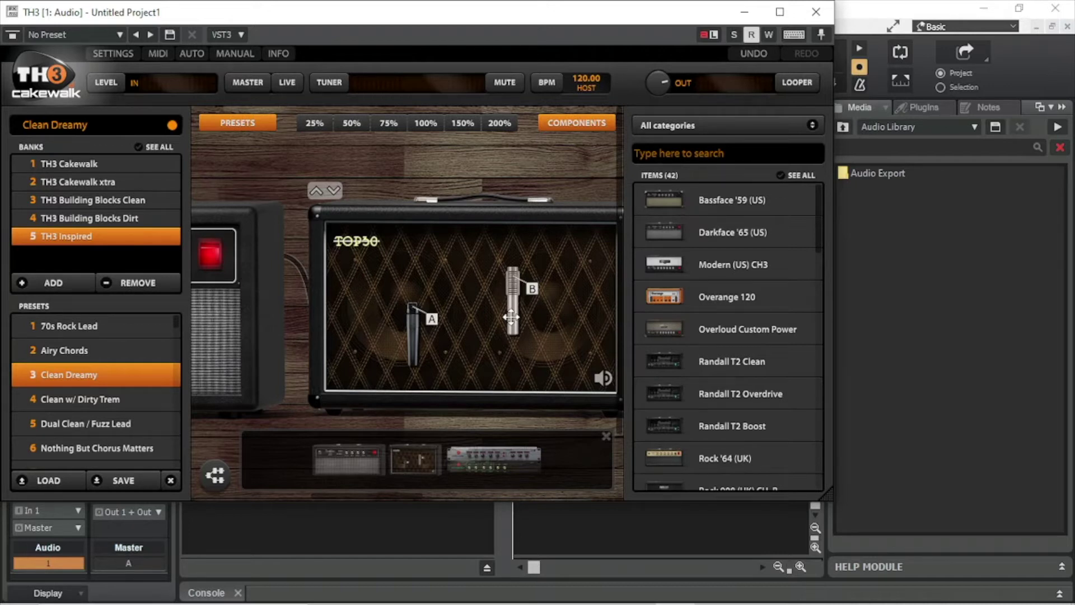
Try the Modern and Tweed '59 cabinets in place of the TOP30 cabinet, and switch back to TOP30.
click(317, 190)
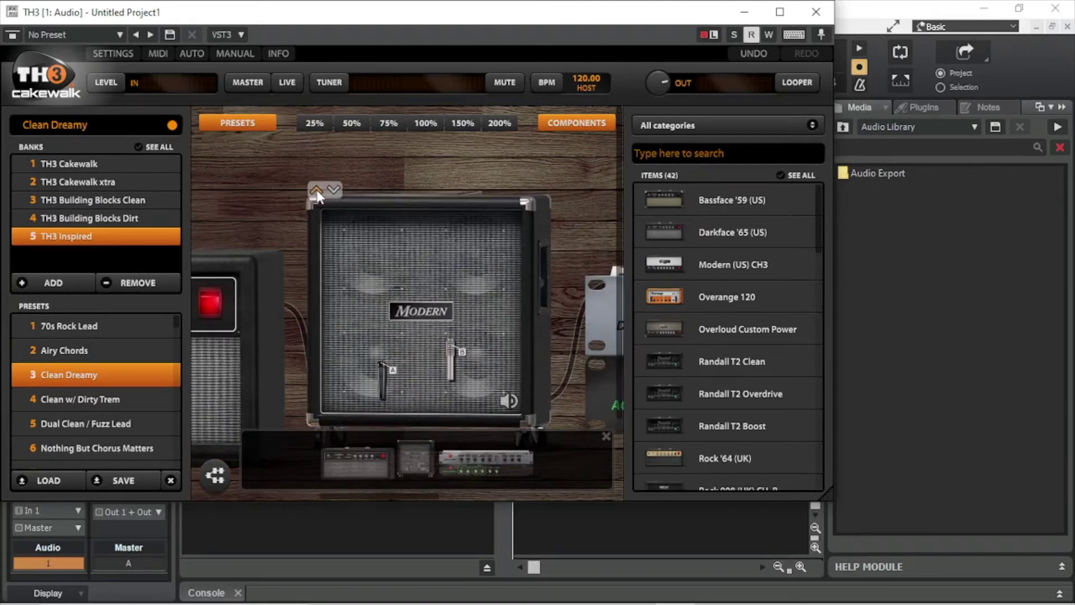
click(333, 191)
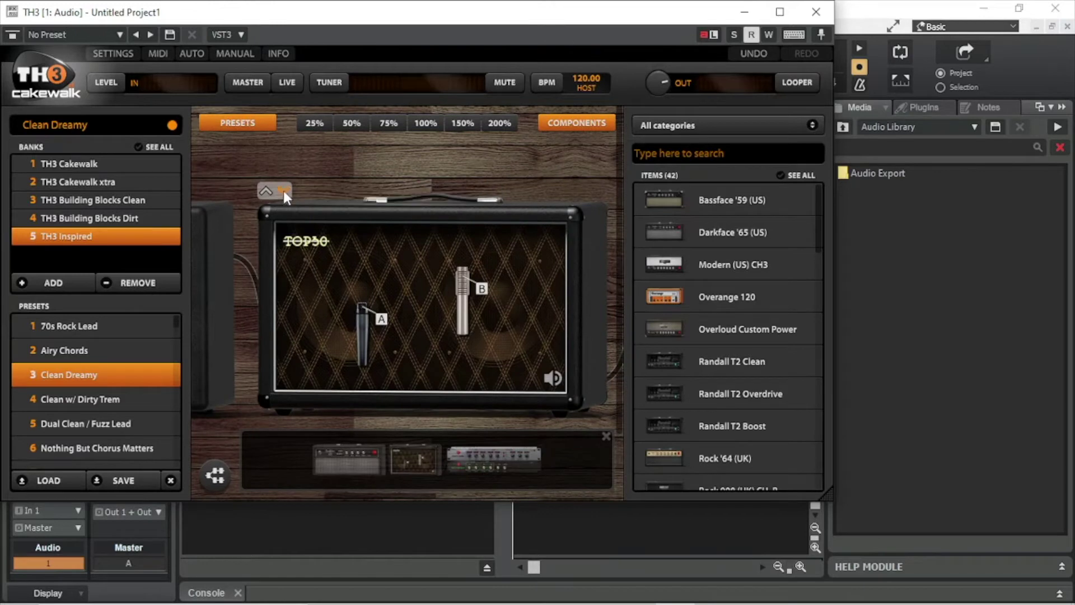
click(283, 191)
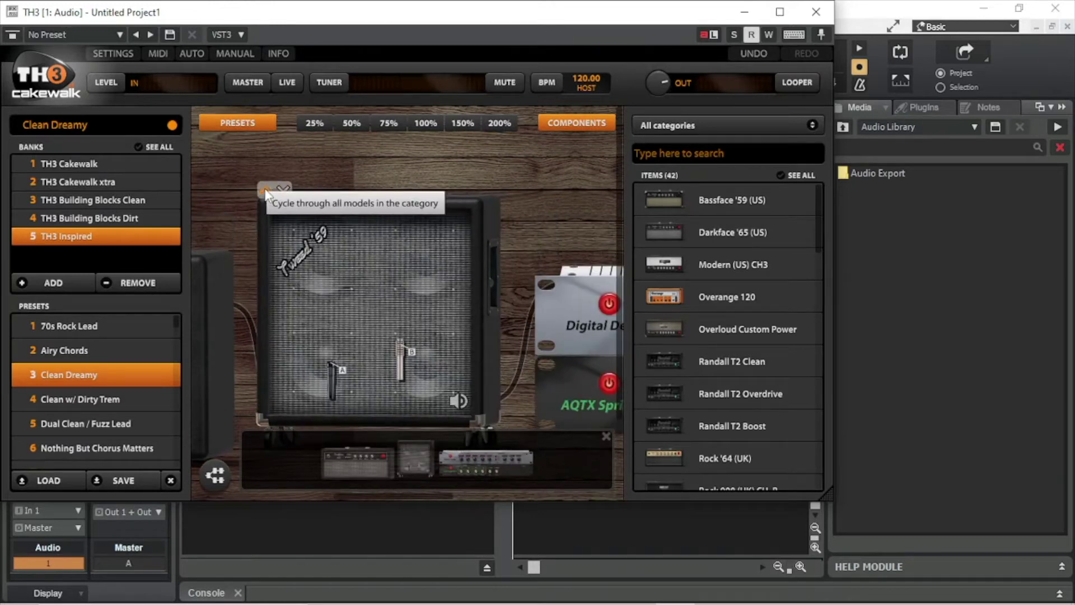
click(266, 192)
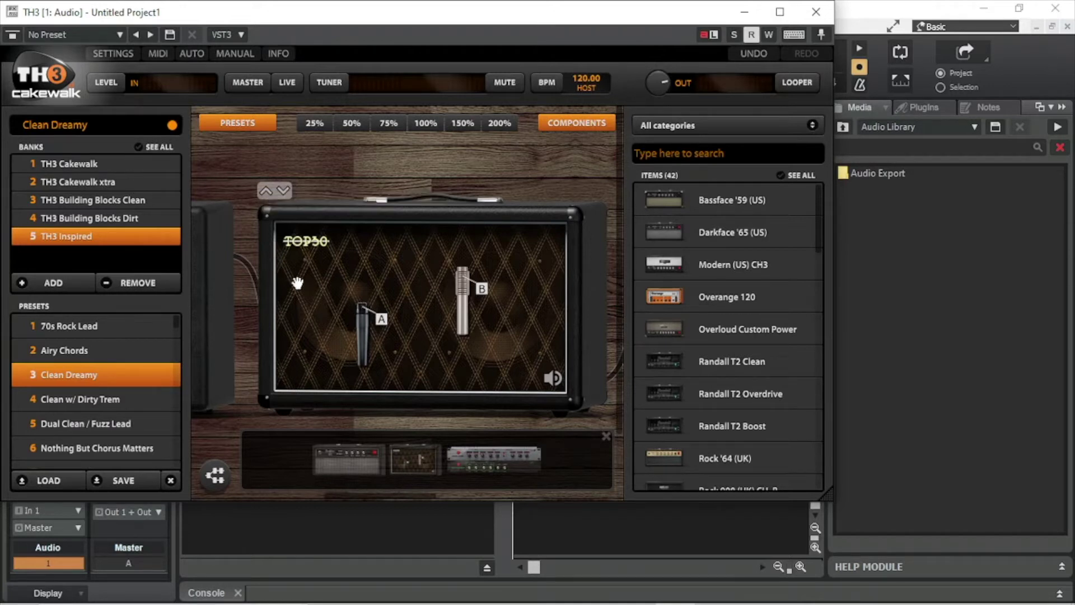
Adjust the Time section and Delay Level knobs of the Digital Delay rack unit.
click(480, 471)
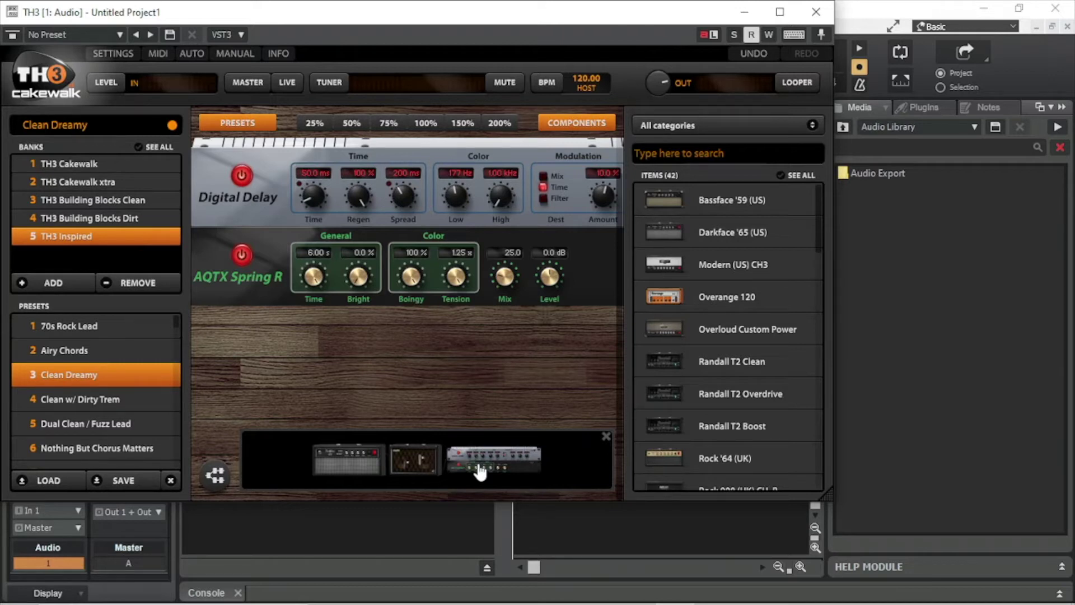
mouse_move(307, 205)
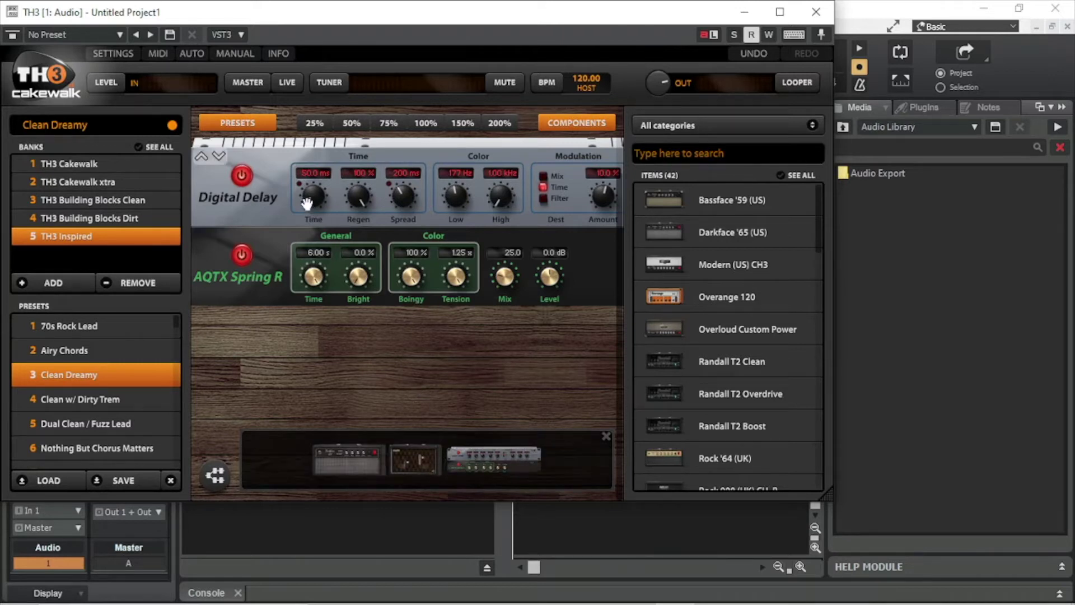
drag(305, 188, 397, 198)
drag(420, 371, 337, 365)
drag(447, 354, 369, 359)
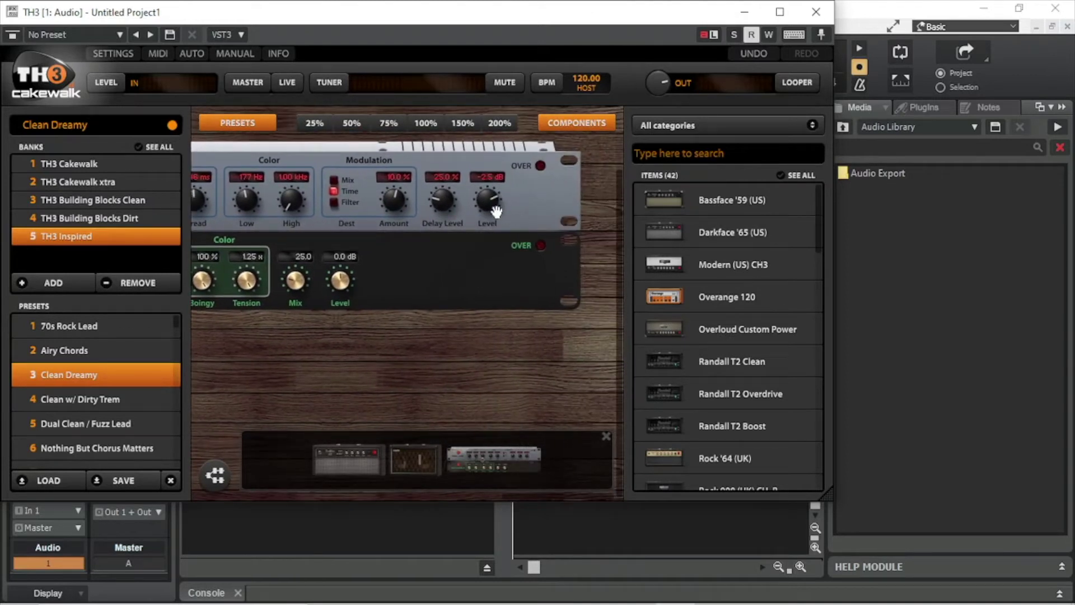
drag(446, 205, 446, 196)
Remove the Digital Delay and AQTX Spring R rack units from the signal chain.
drag(510, 207, 598, 414)
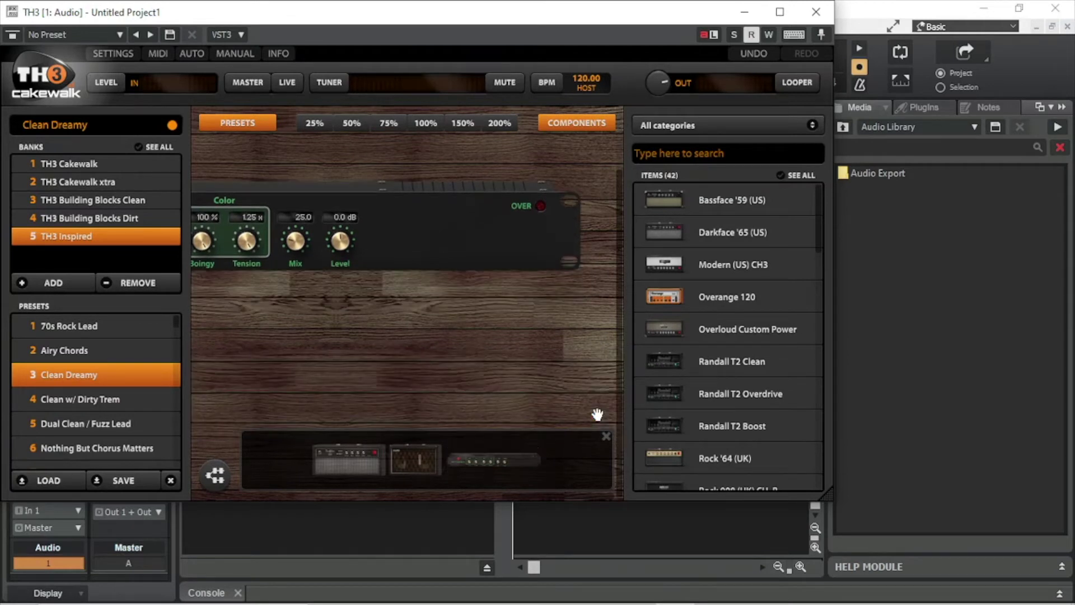
drag(442, 240, 599, 406)
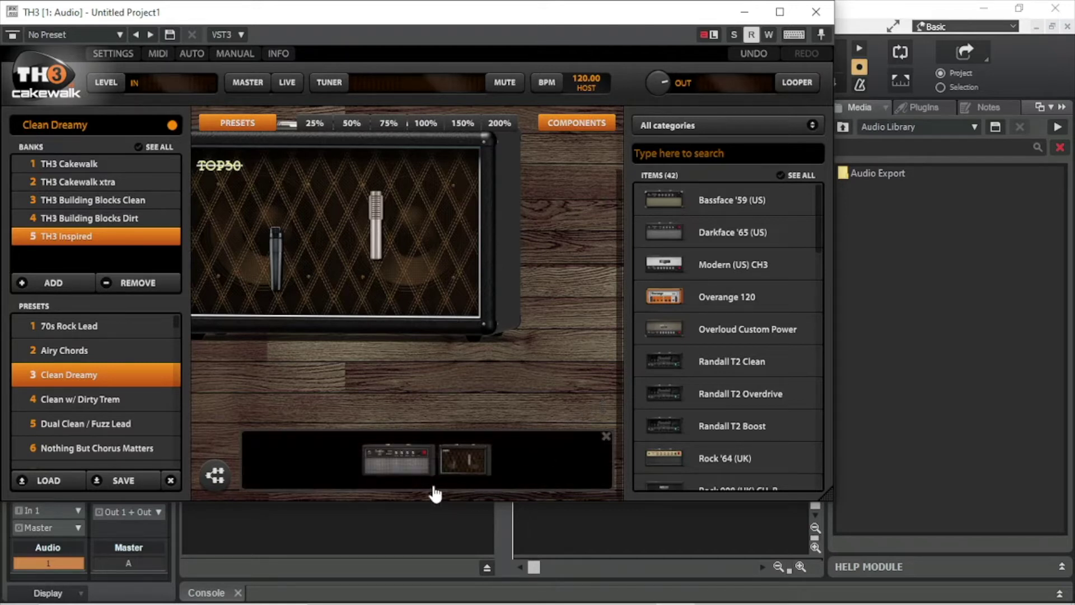
Load empty preset slot 11 of the TH3 Inspired bank, discarding the unsaved changes to Clean Dreamy.
mouse_move(177, 325)
mouse_down()
mouse_move(173, 347)
mouse_move(173, 337)
mouse_up()
scroll(176, 342, up, 3)
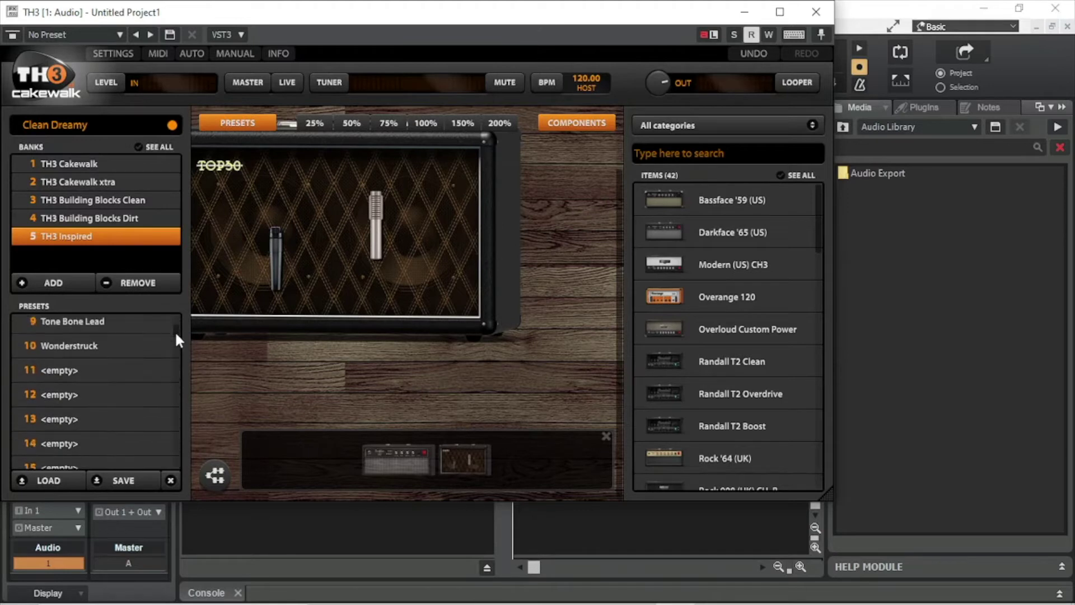
click(129, 404)
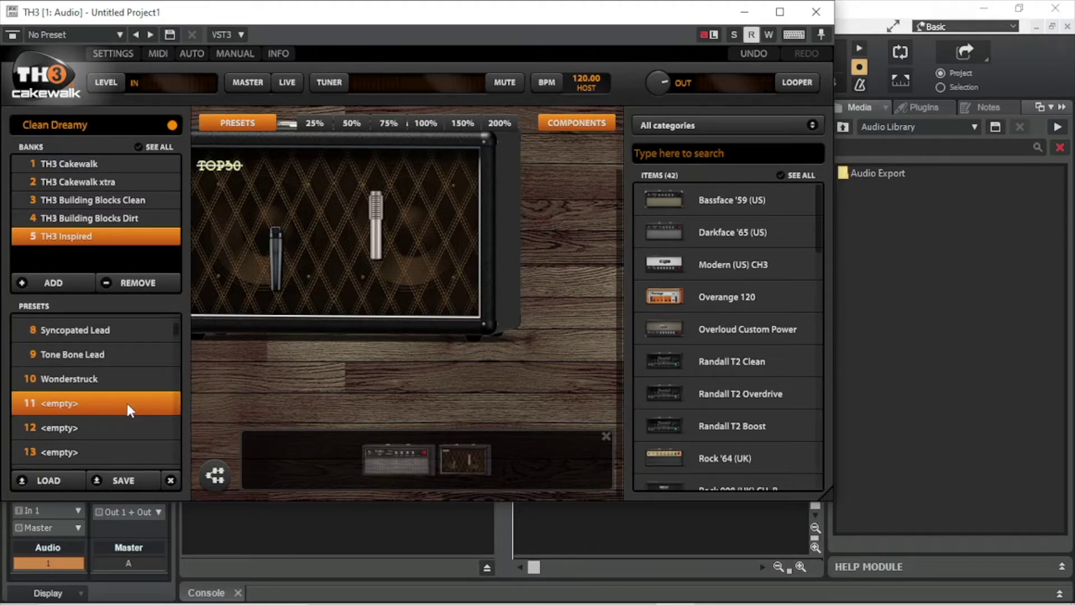
double_click(127, 403)
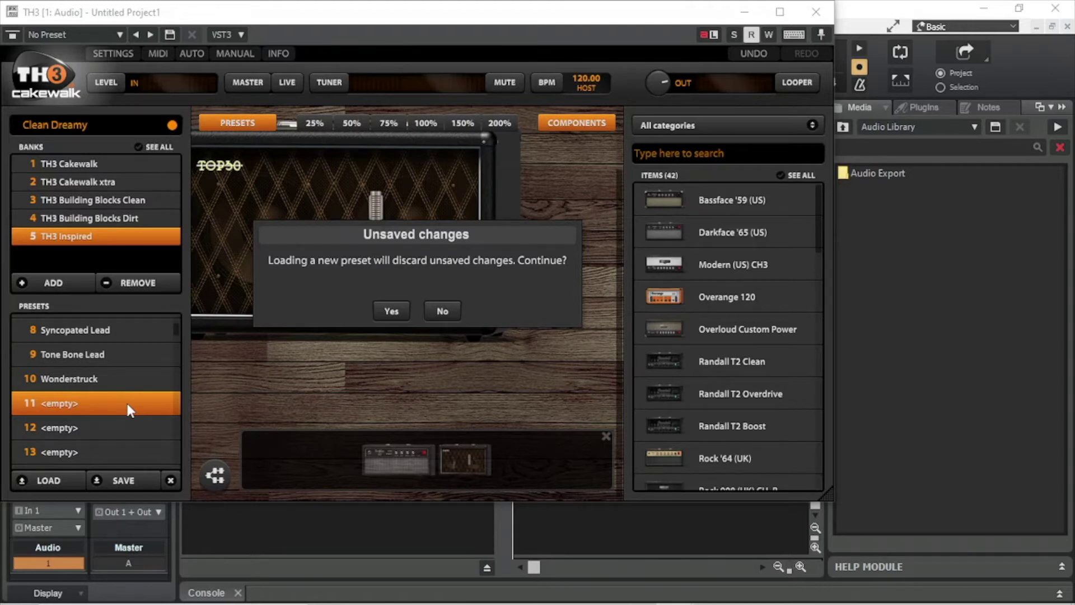
click(389, 309)
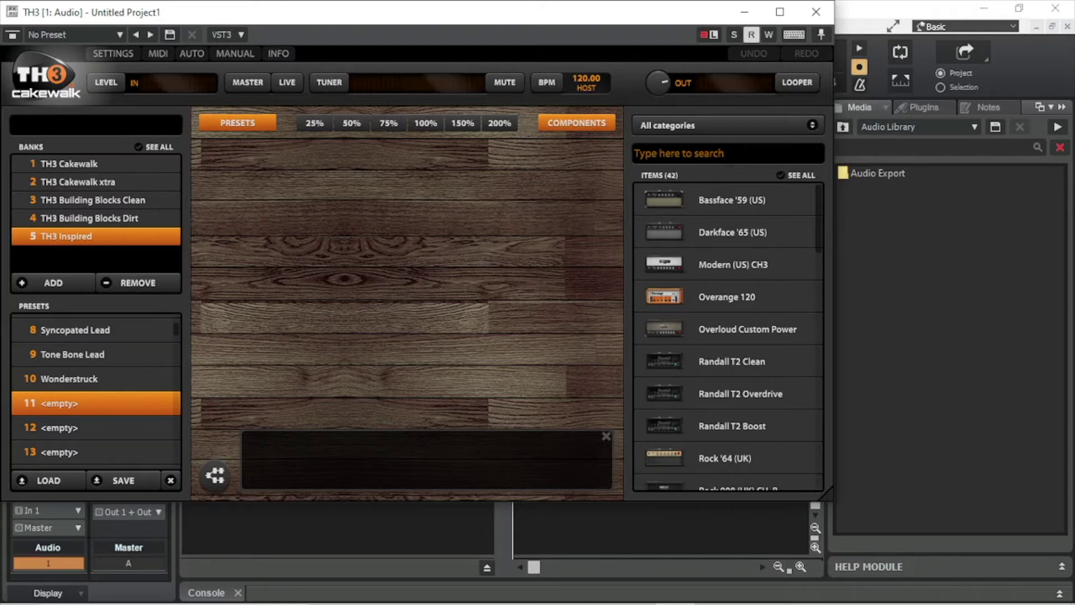
Add the Slo 88 (US) Crunch from the Amp category to the empty signal chain.
click(812, 126)
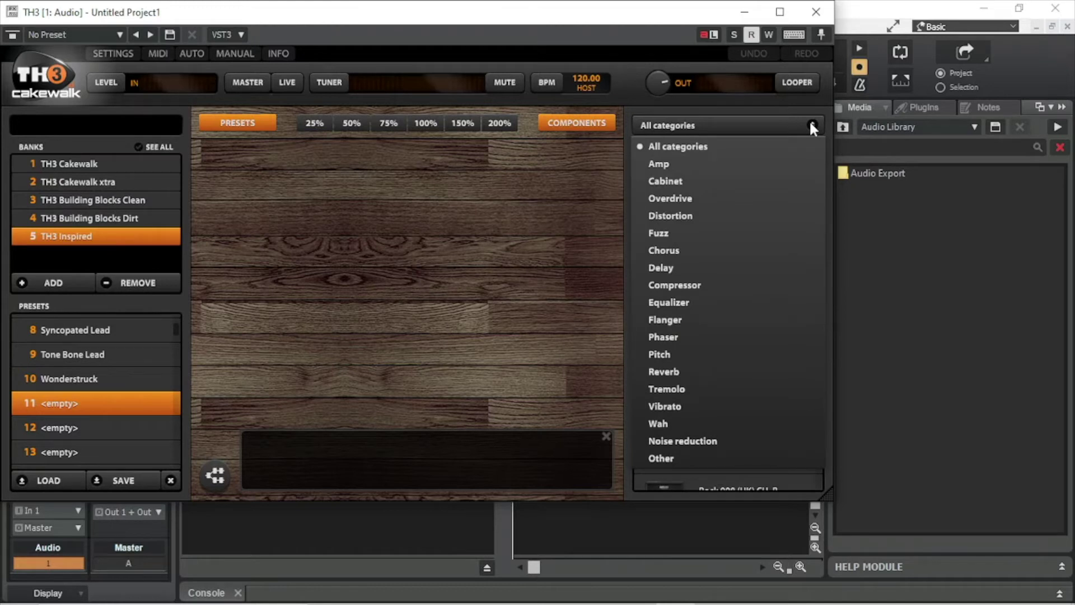
click(781, 162)
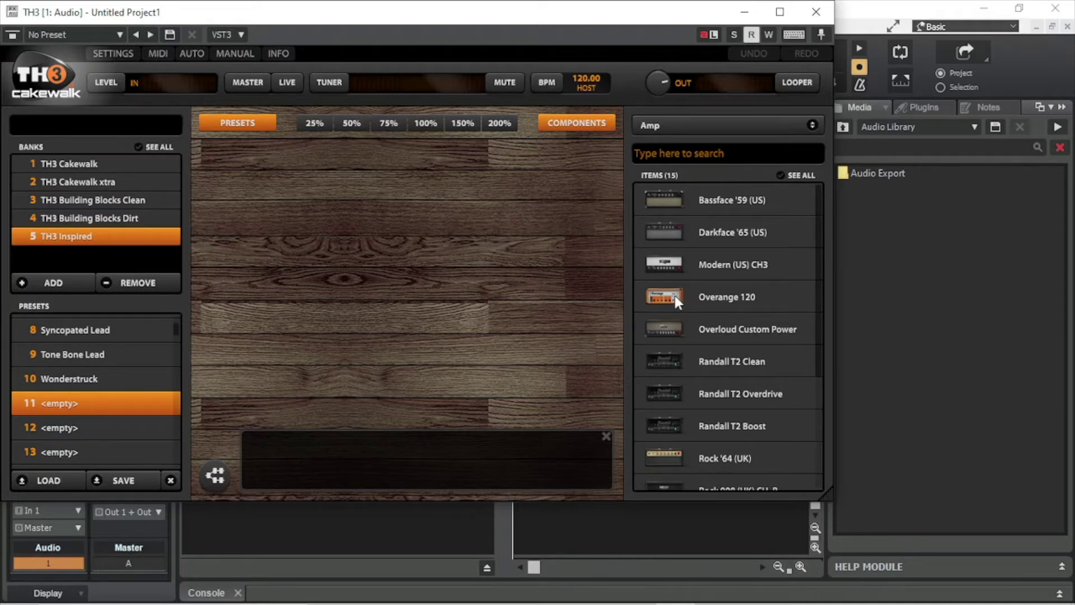
scroll(815, 415, down, 3)
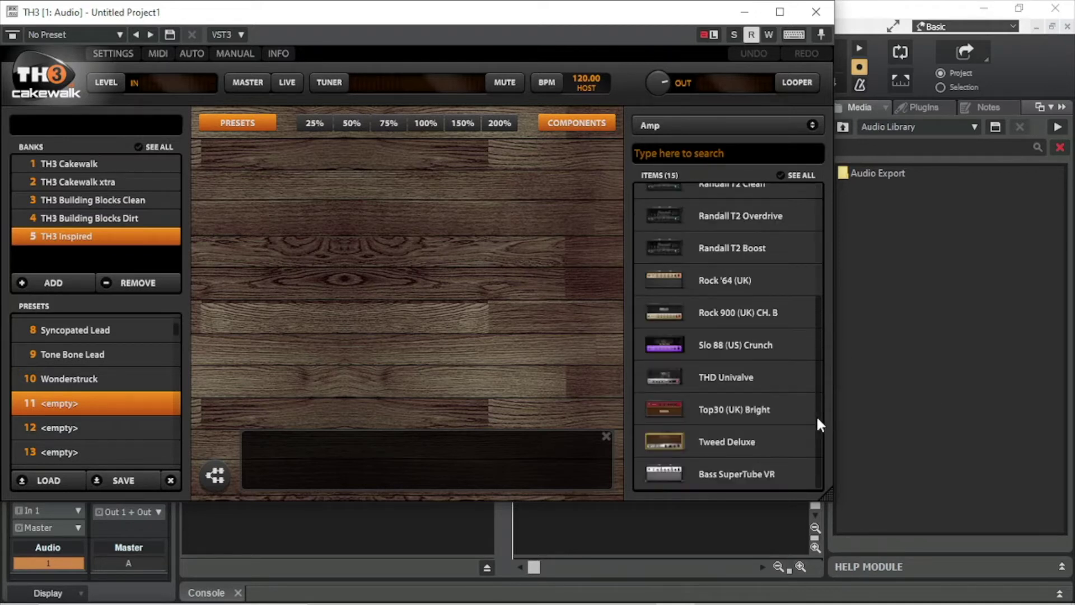
click(670, 352)
drag(670, 352, 519, 468)
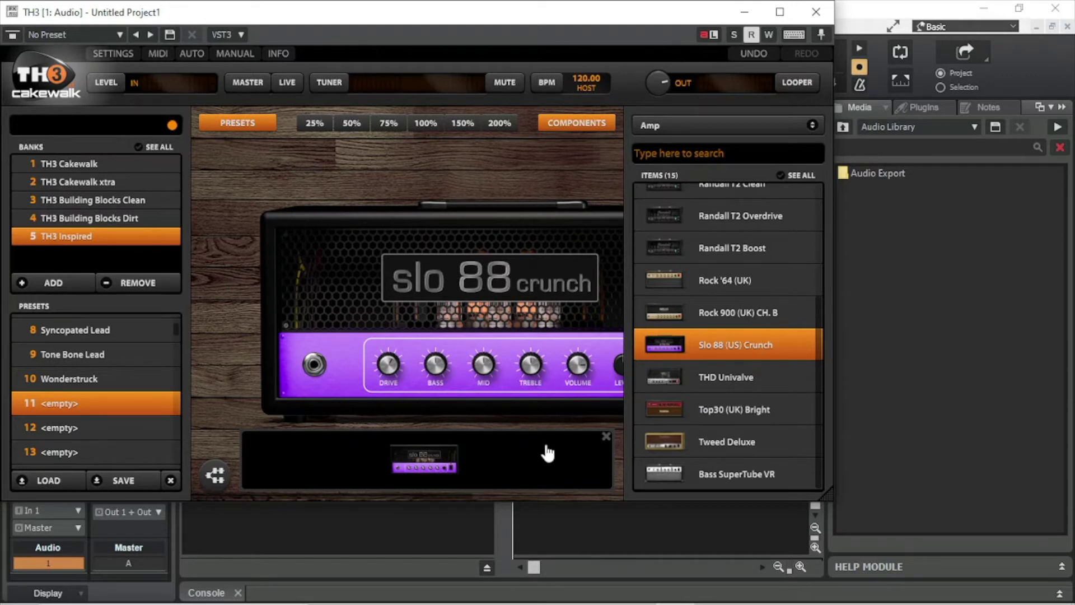
Add the 4x12 England (DE) from the Cabinet category after the Slo 88 Crunch amp.
click(776, 123)
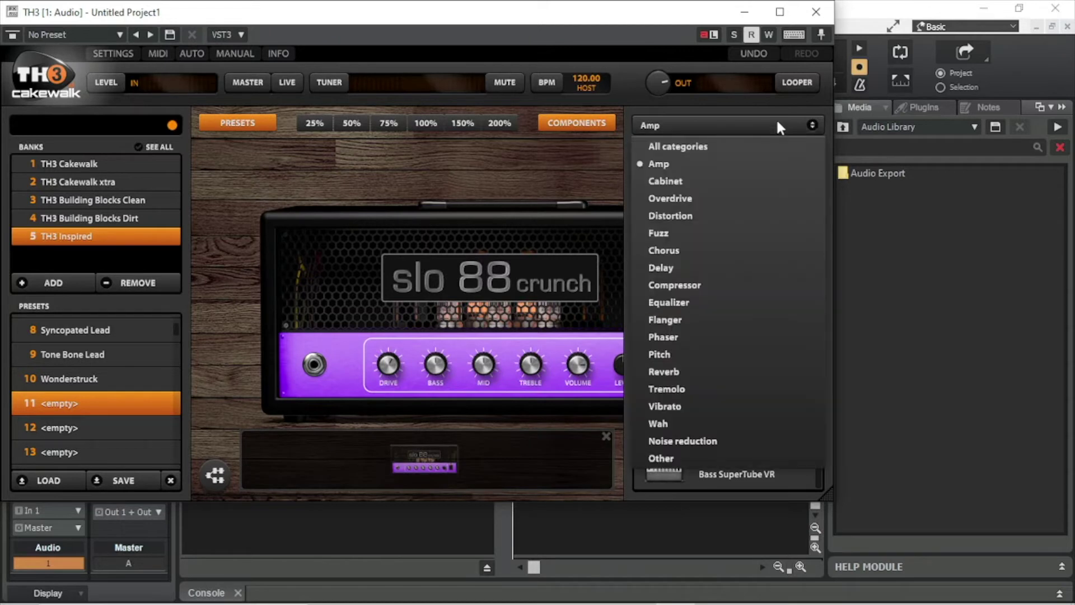
click(752, 178)
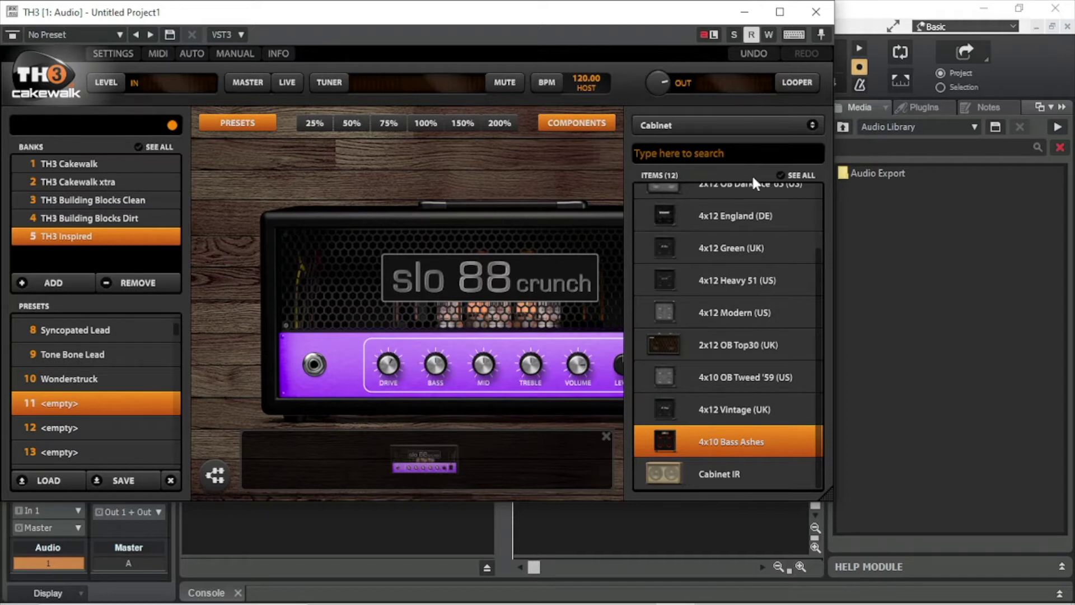
drag(664, 214, 552, 471)
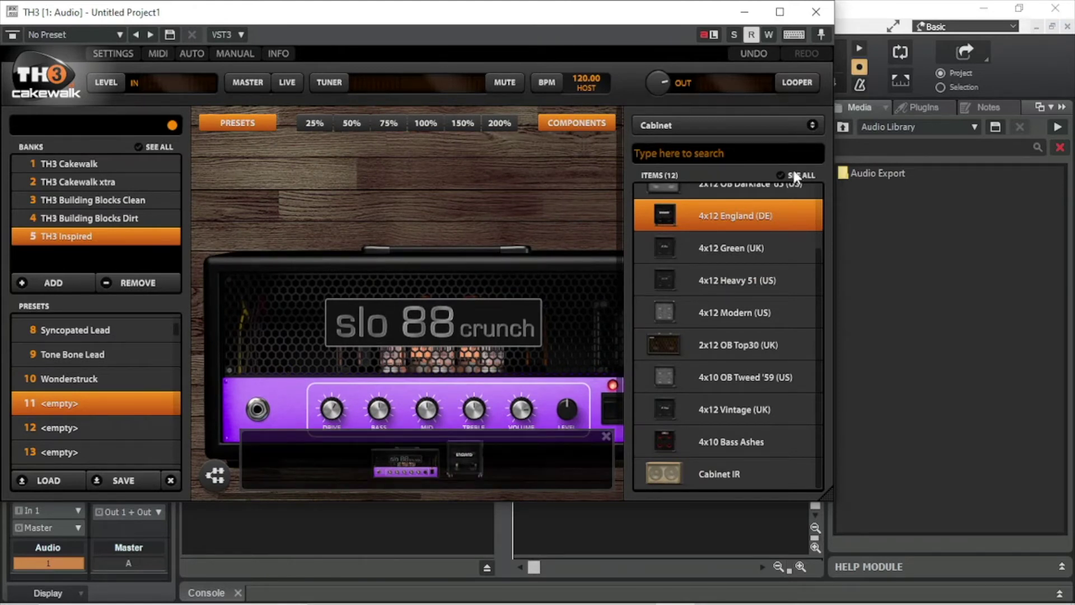
Add the AQTX Spring Rev from the Reverb category between the amp and the England cabinet.
click(812, 124)
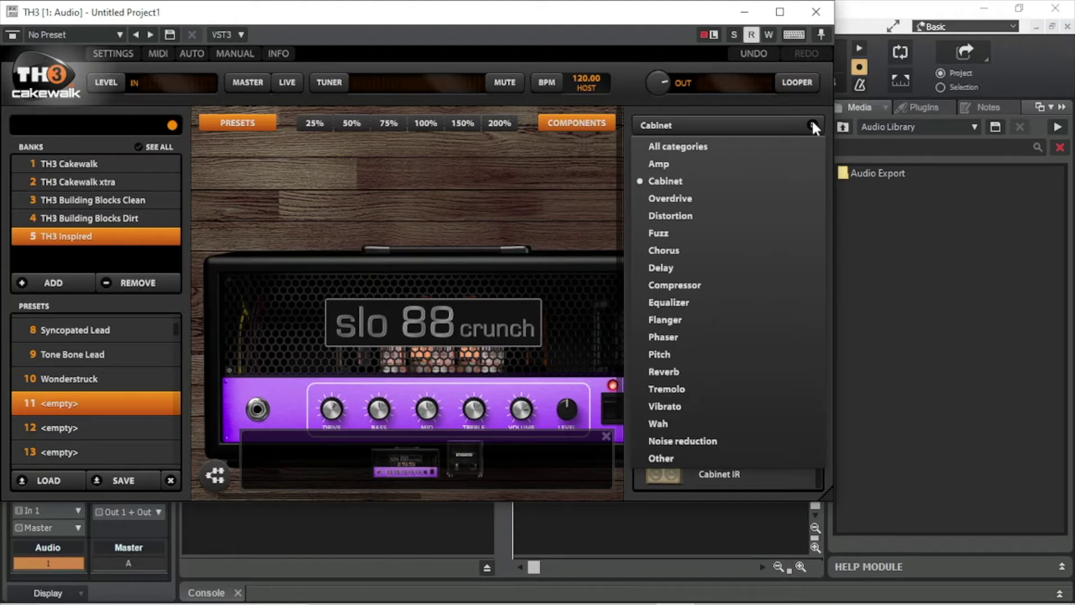
click(749, 372)
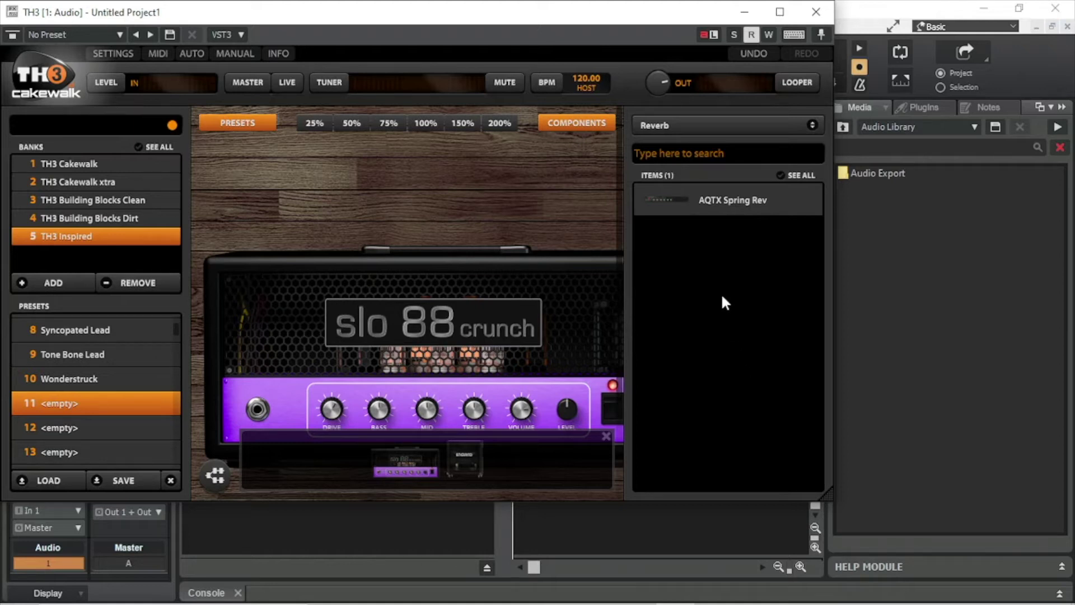
drag(662, 194, 522, 474)
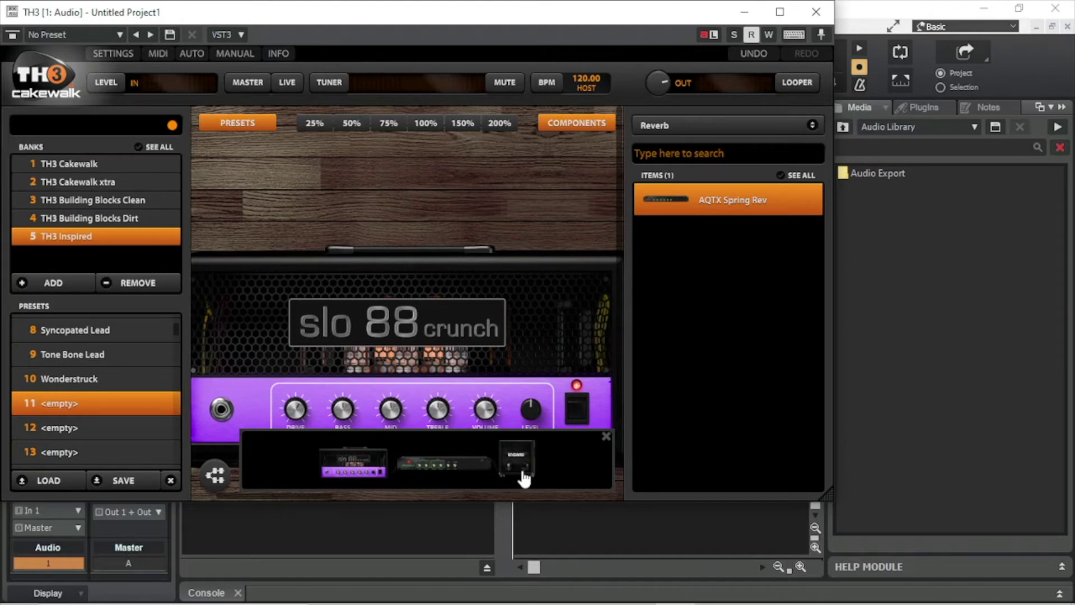
Try the AQTX Spring Rev ahead of the amp, and return it to between the amp and the cabinet.
click(350, 123)
click(315, 122)
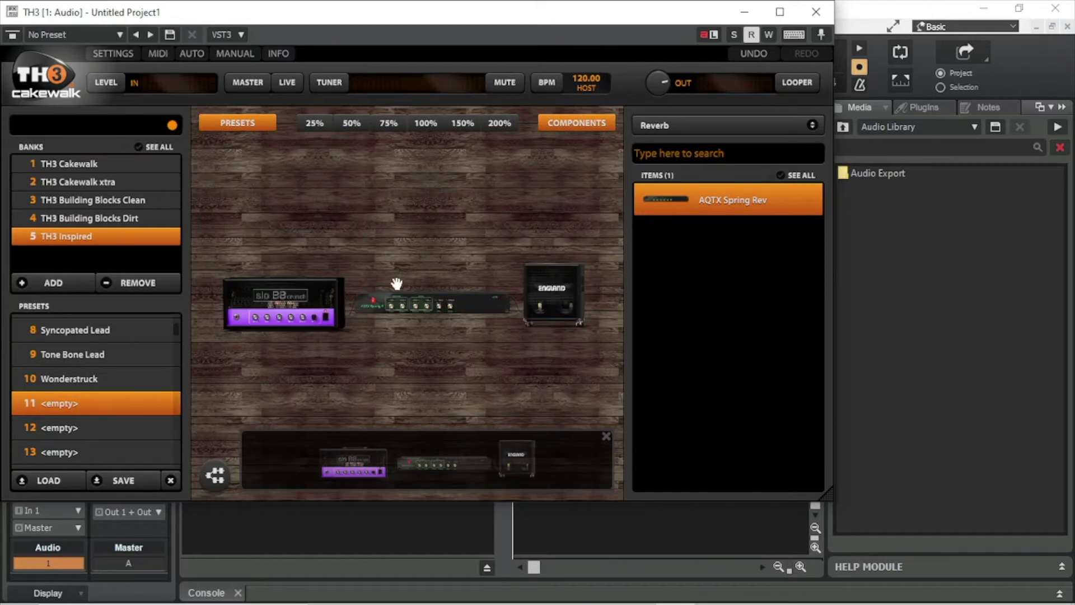
drag(408, 306, 170, 307)
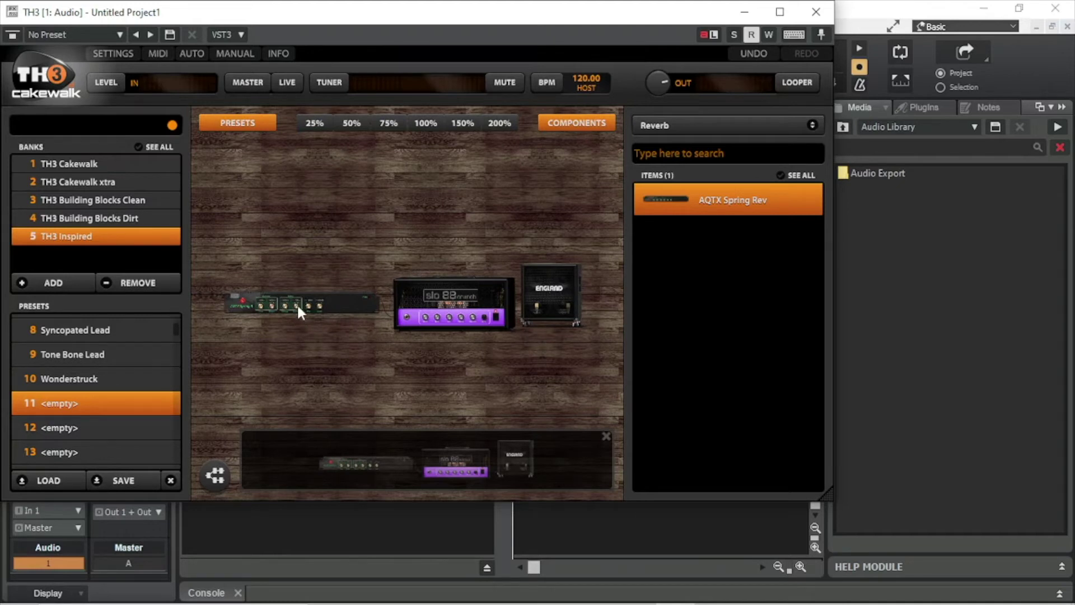
drag(295, 303, 515, 308)
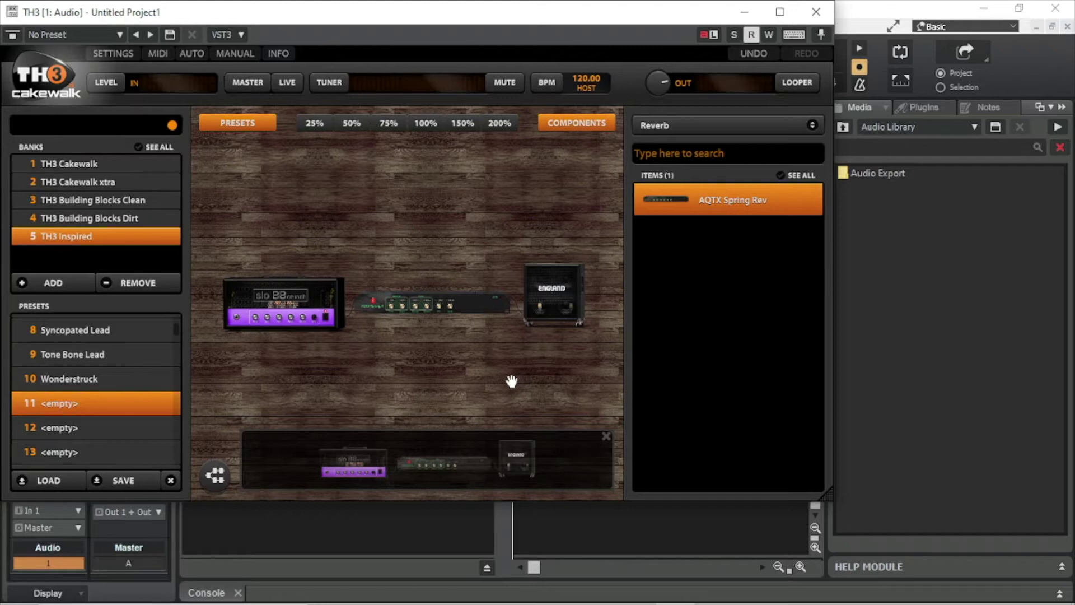
Save the rig to preset slot 11 under the name "my amp setup 1" and close the TH3 window.
click(124, 426)
click(113, 400)
click(108, 481)
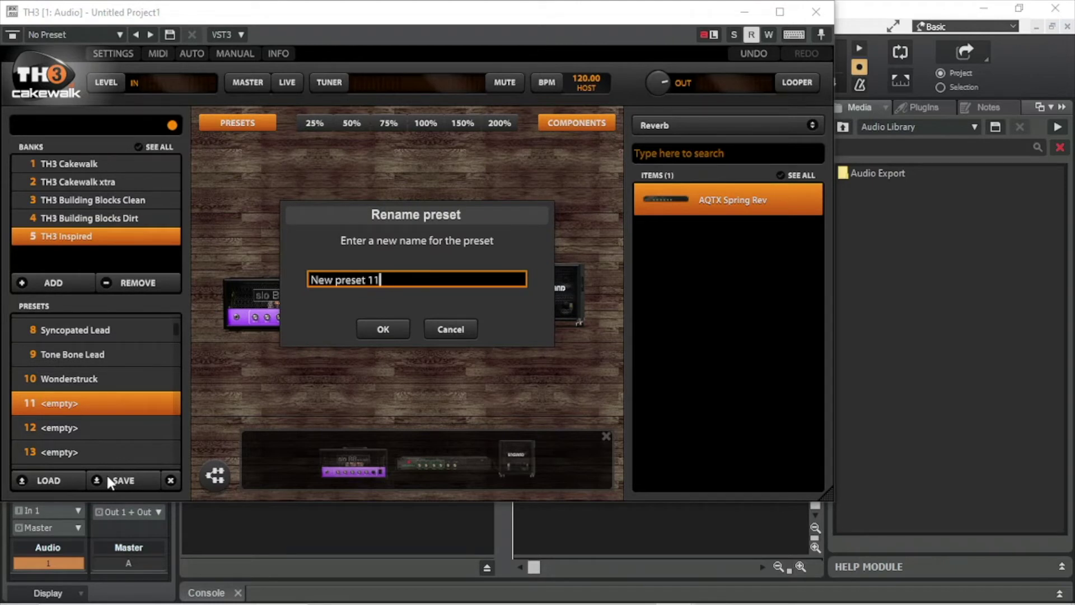
key(BackSpace)
key(BackSpace)
key(BackSpace)
key(BackSpace)
key(BackSpace)
key(BackSpace)
key(BackSpace)
key(BackSpace)
key(BackSpace)
key(BackSpace)
key(BackSpace)
key(BackSpace)
key(BackSpace)
text(my amp setup 1)
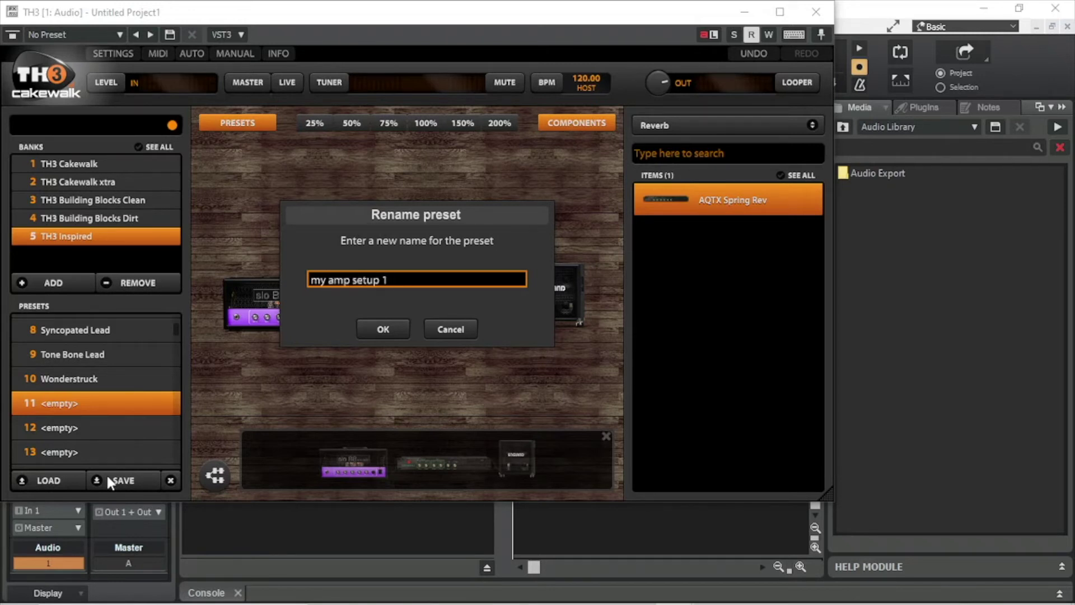
click(386, 328)
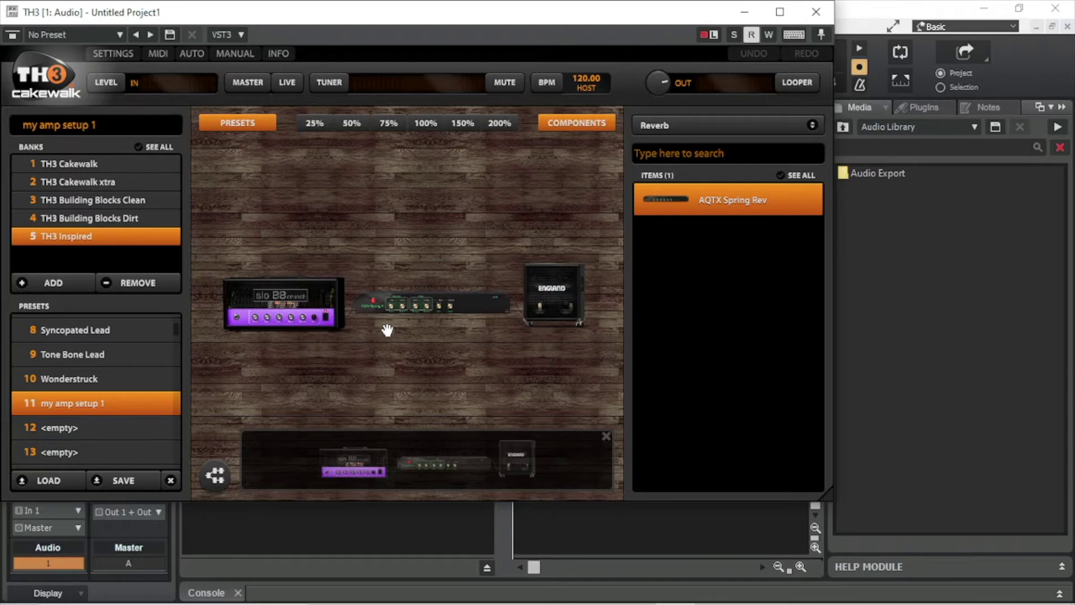
click(813, 11)
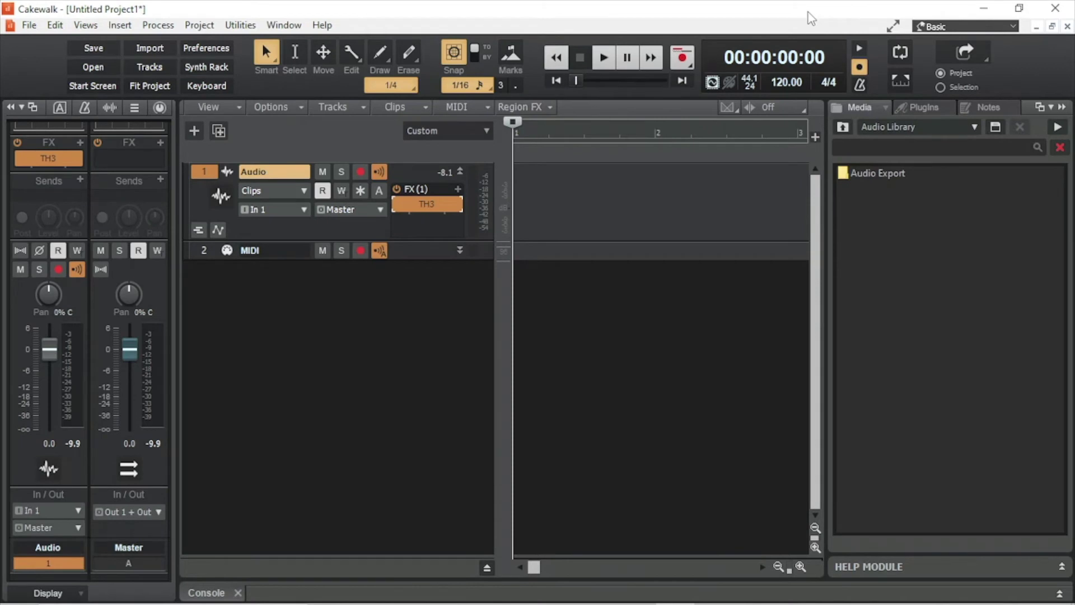
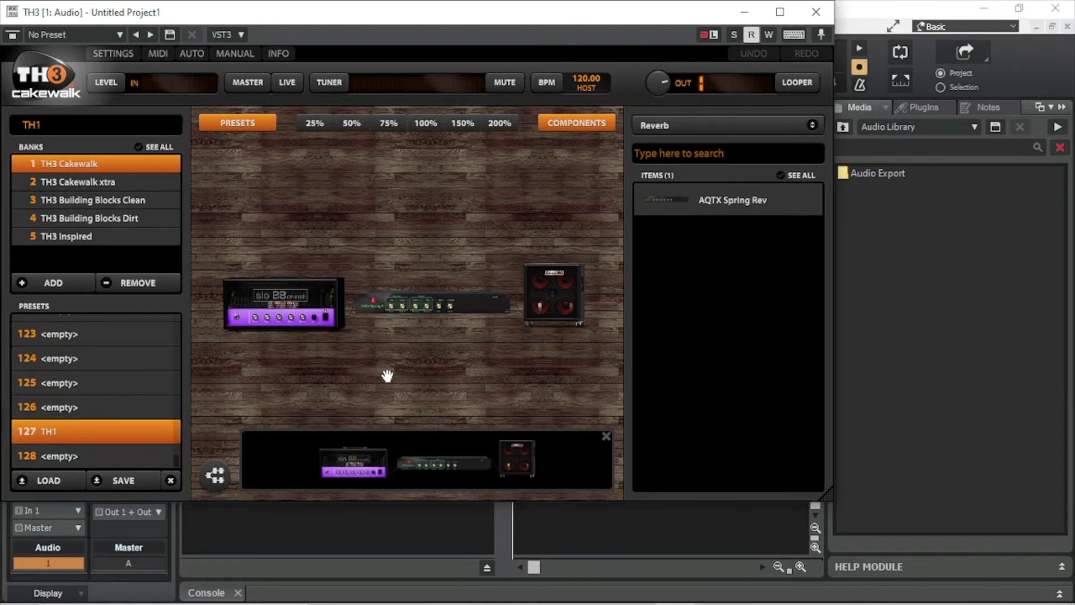
Audition the Guitar Hero, Big Stack 80, Basic Rock, Crunch, Metal Solo and Basic Rock, Clean presets of the TH3 Cakewalk xtra bank.
click(107, 181)
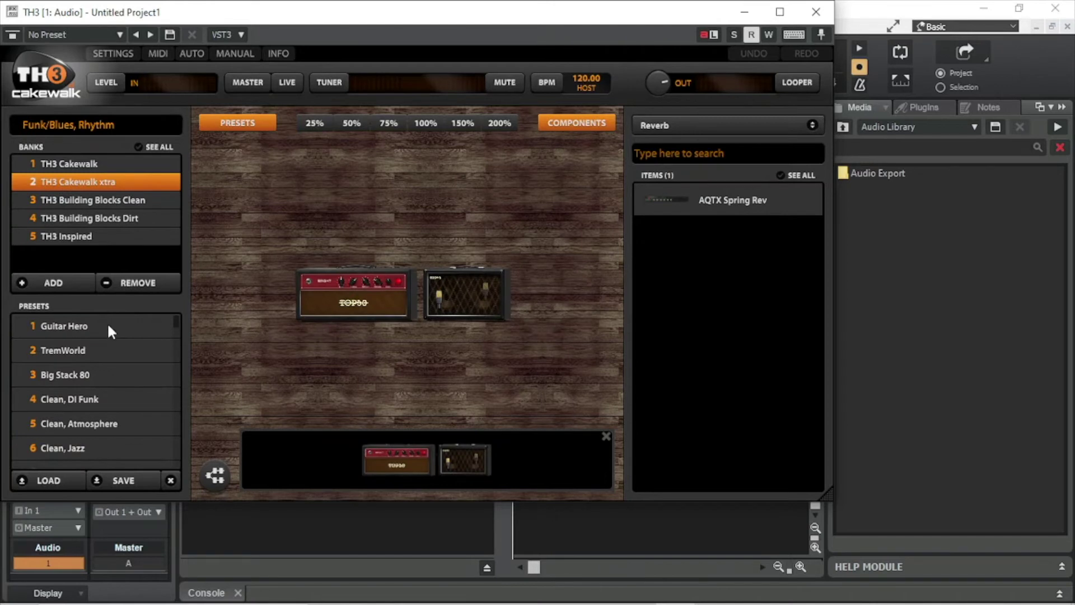
click(109, 326)
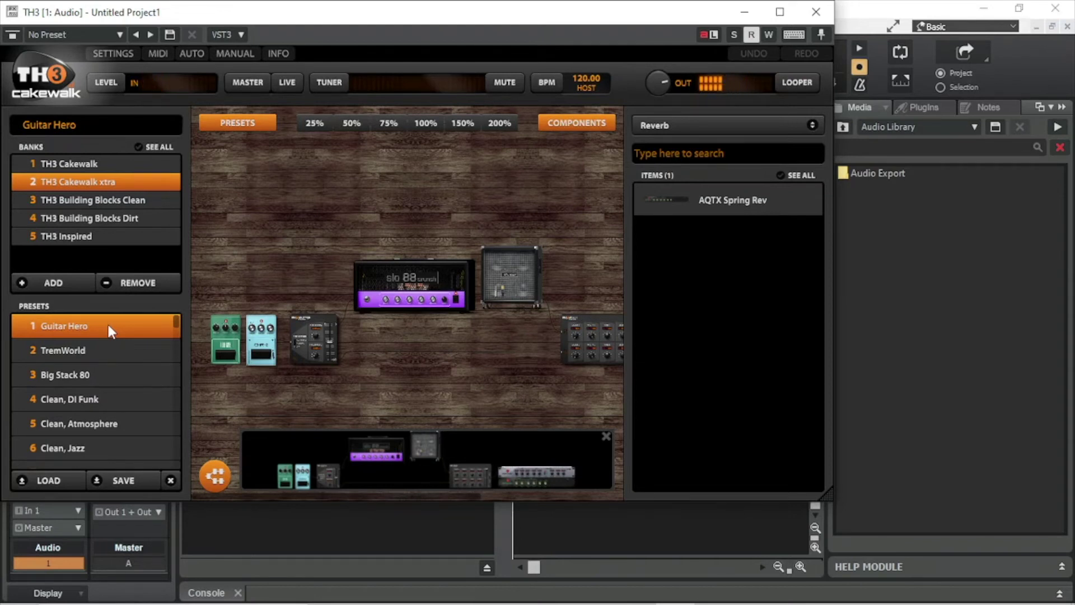
click(95, 375)
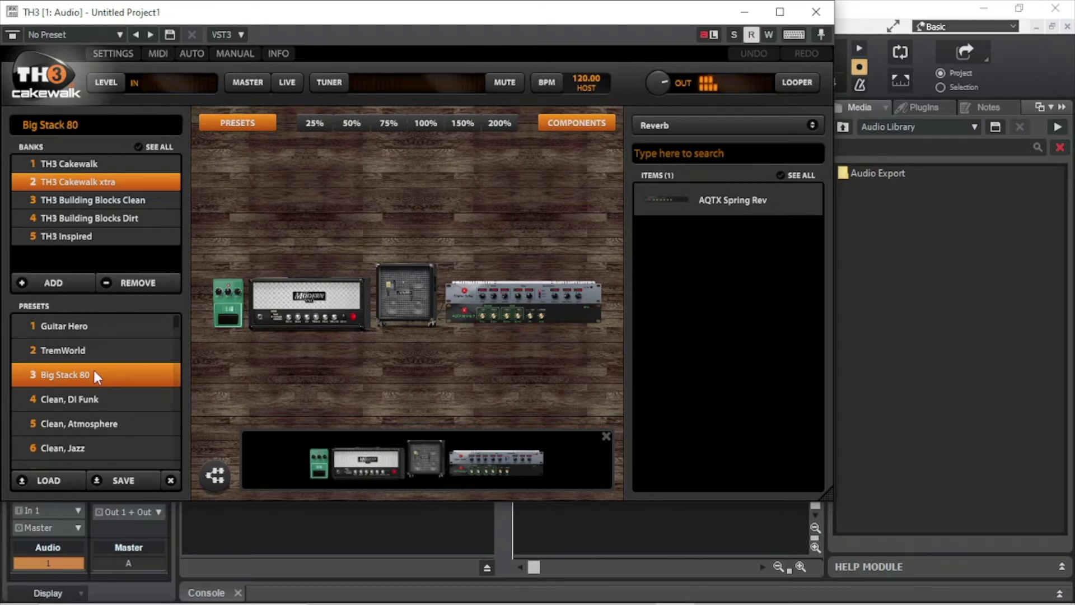
scroll(93, 371, down, 2)
click(129, 367)
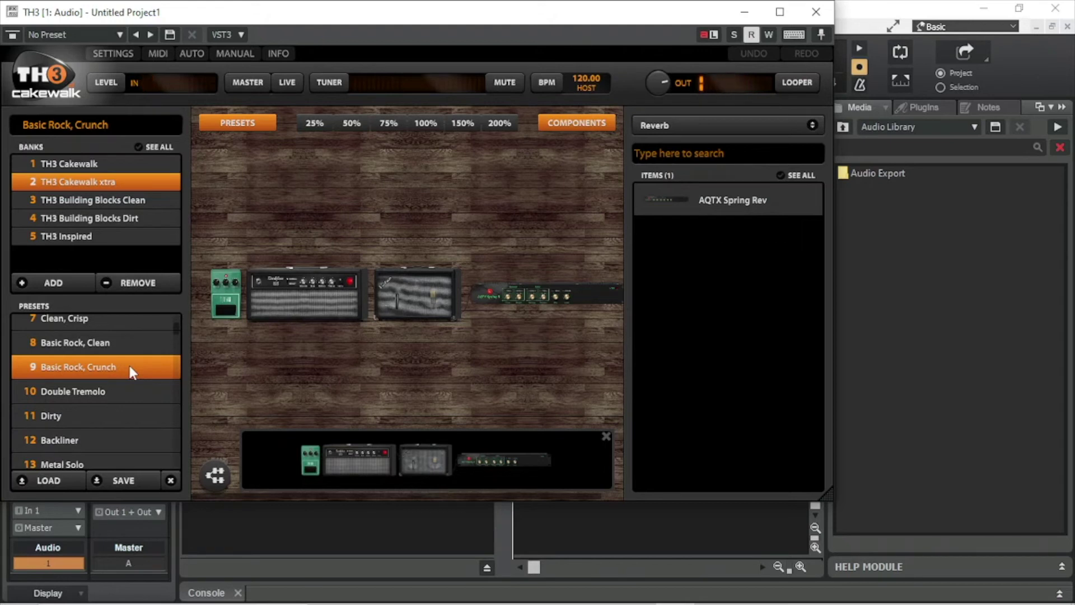
click(113, 464)
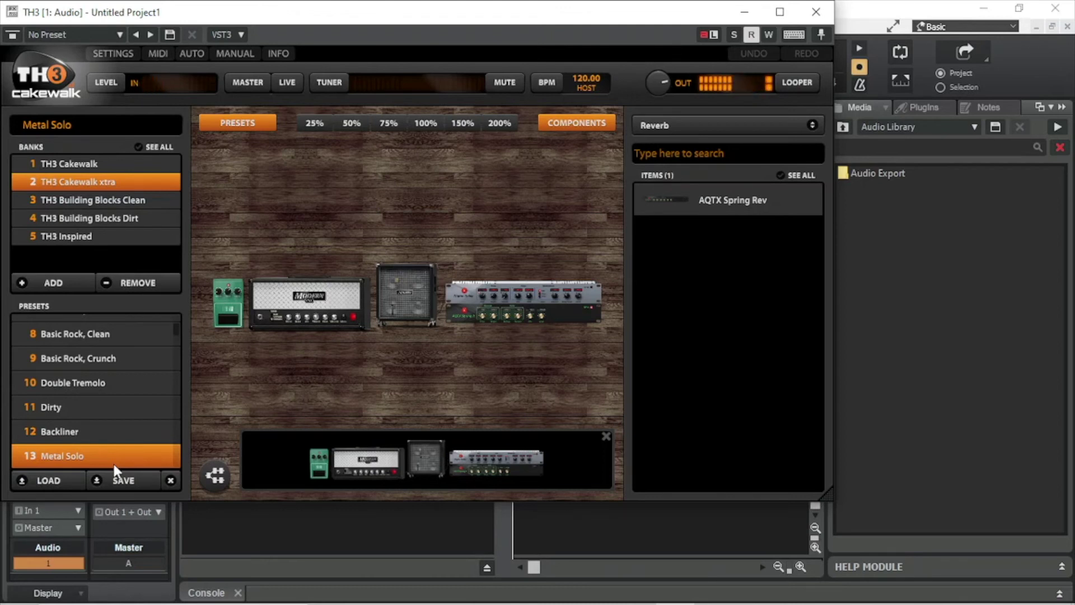
click(122, 332)
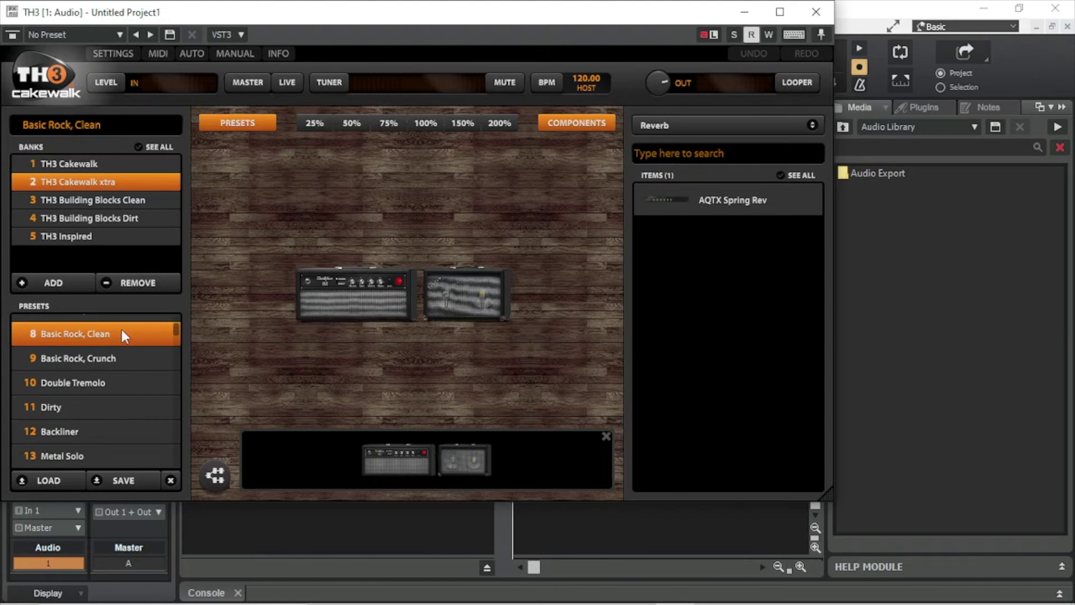
Audition Funk/Blues, My Strat Solo in the TH3 Cakewalk bank, and Slo-88 Clean Punch and Tweed Deluxe 45 axis in TH3 Building Blocks Clean.
scroll(173, 353, up, 3)
click(144, 374)
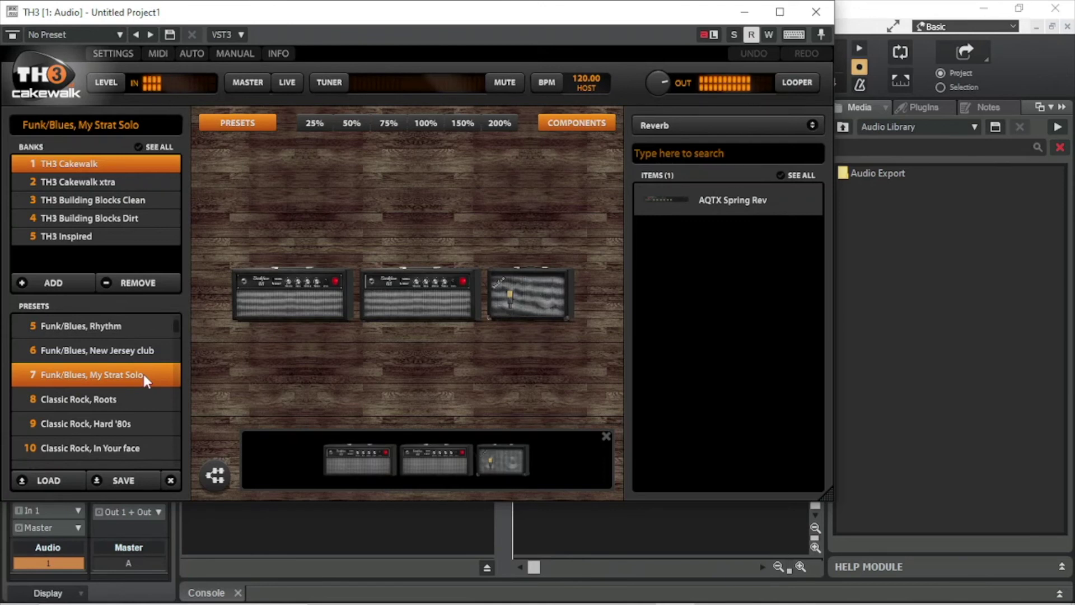
scroll(144, 375, down, 3)
click(130, 458)
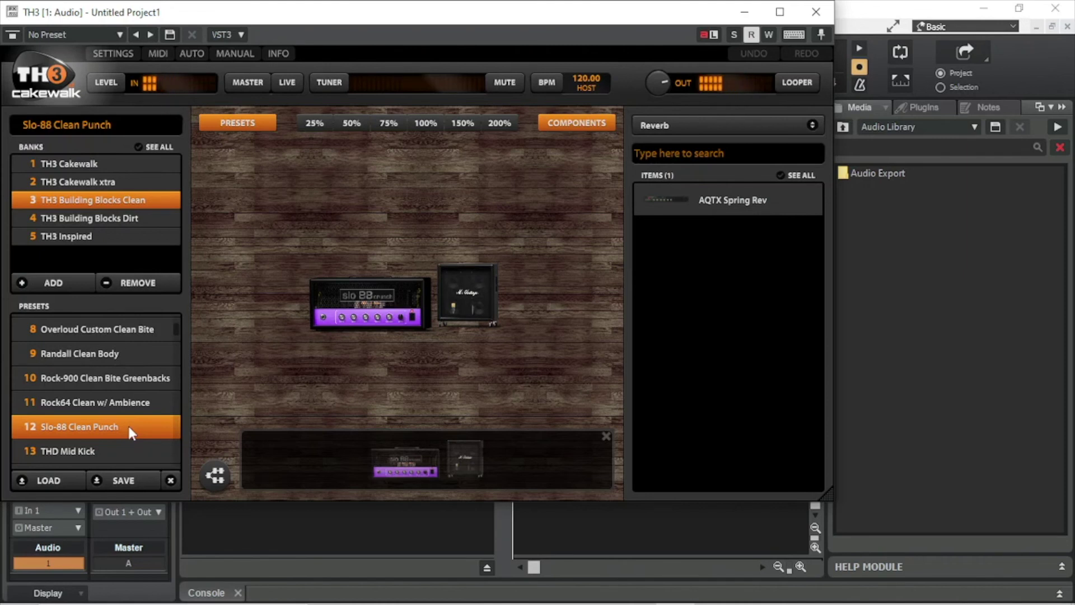
scroll(134, 420, down, 2)
click(146, 399)
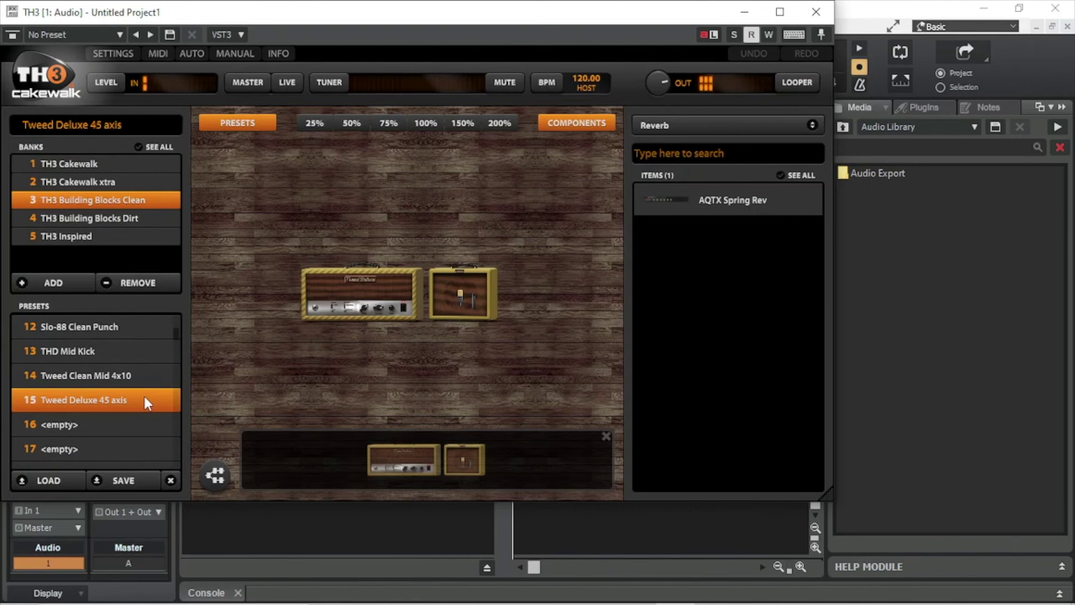
Audition Airy Chords, Nothing But Chorus Matters, Wonderstruck and Rainy Day Lead in the TH3 Inspired bank, and load "my amp setup 1".
click(124, 350)
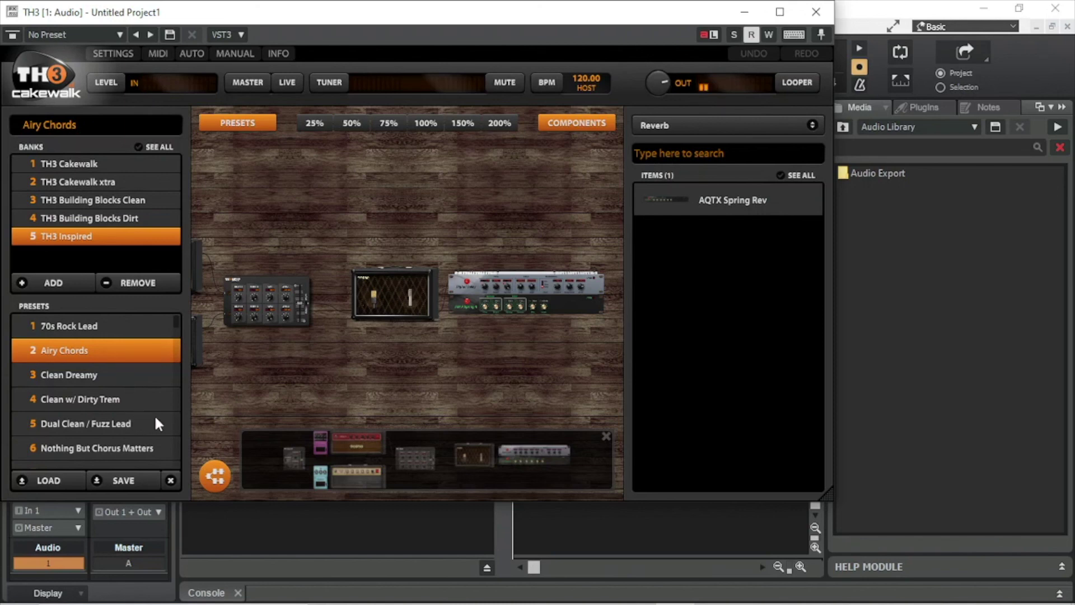
click(130, 451)
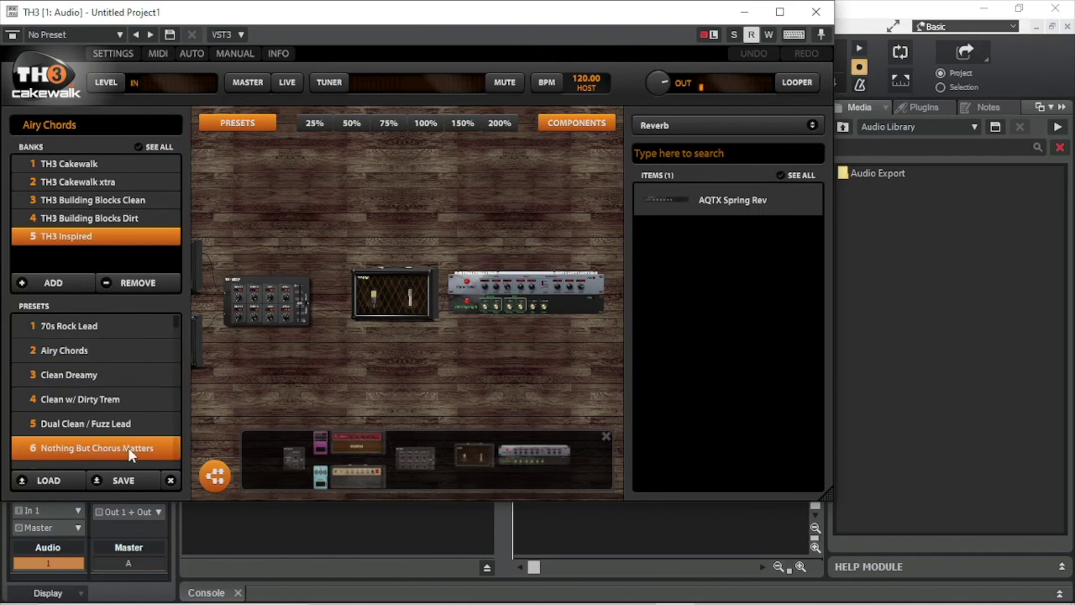
scroll(130, 448, down, 4)
click(129, 447)
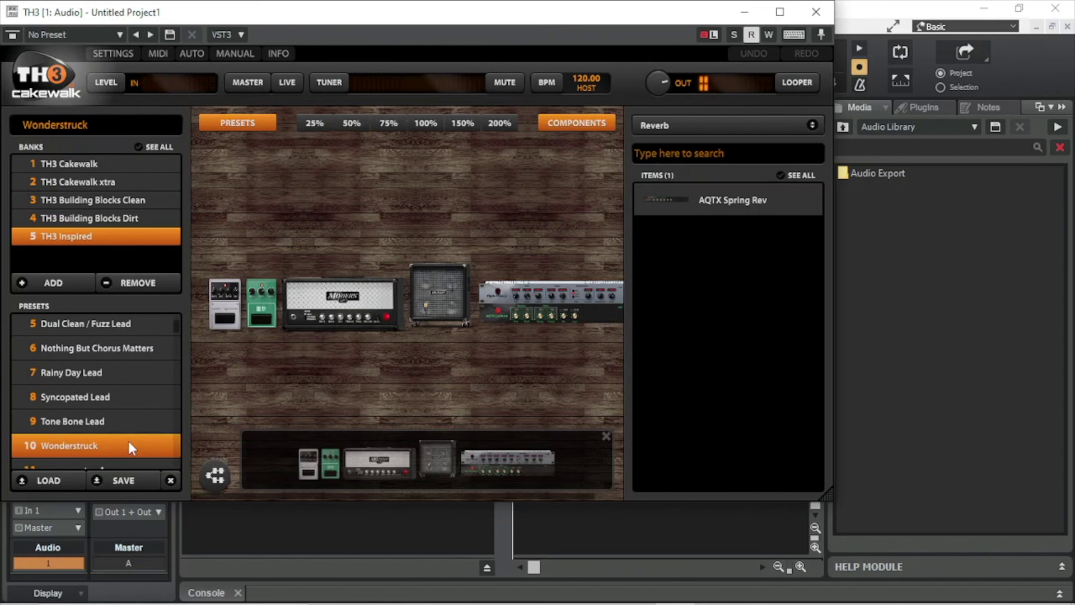
click(116, 372)
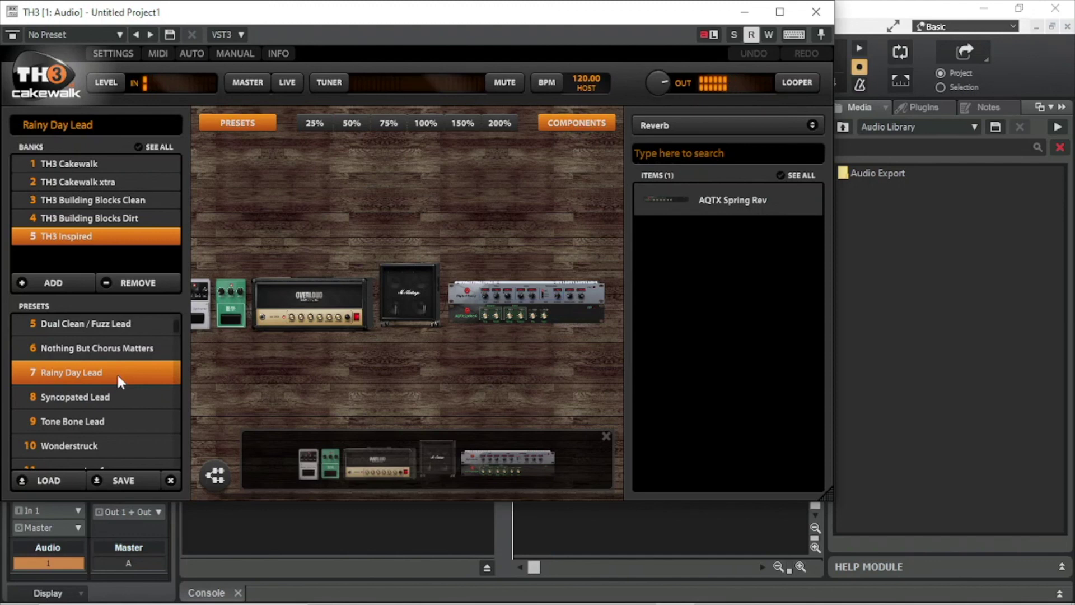
scroll(127, 388, down, 2)
click(126, 388)
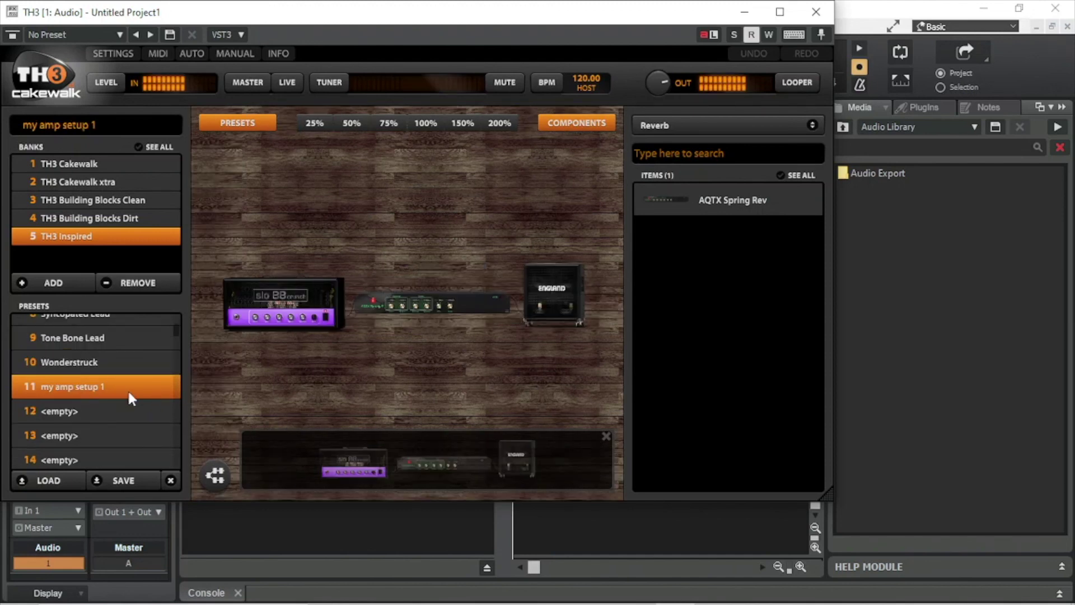